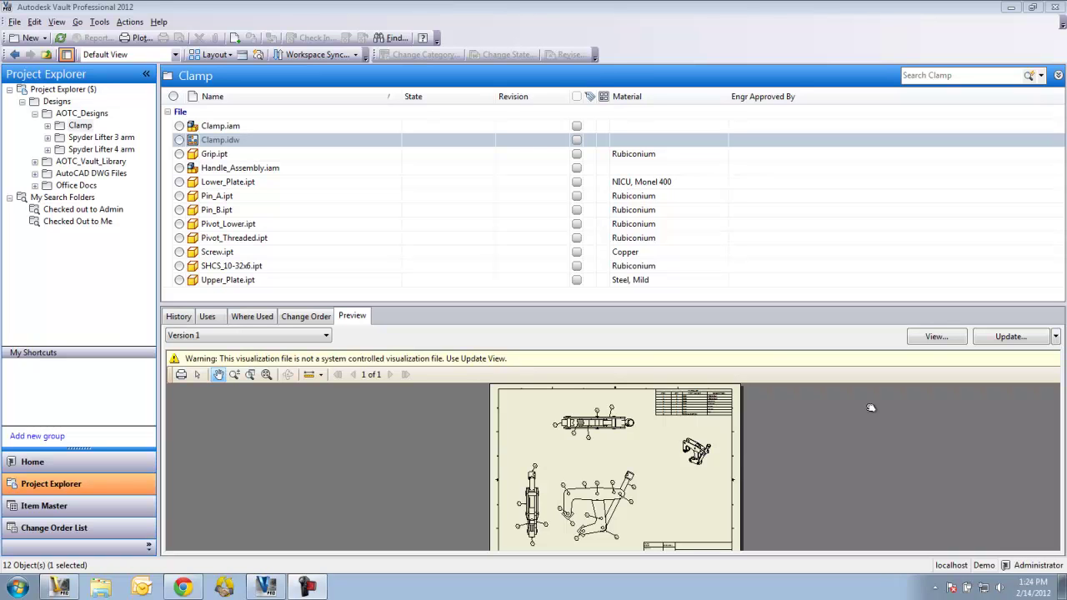
# Assign the Engineering category to all twelve files in the Clamp folder.
pyautogui.click(250, 142)
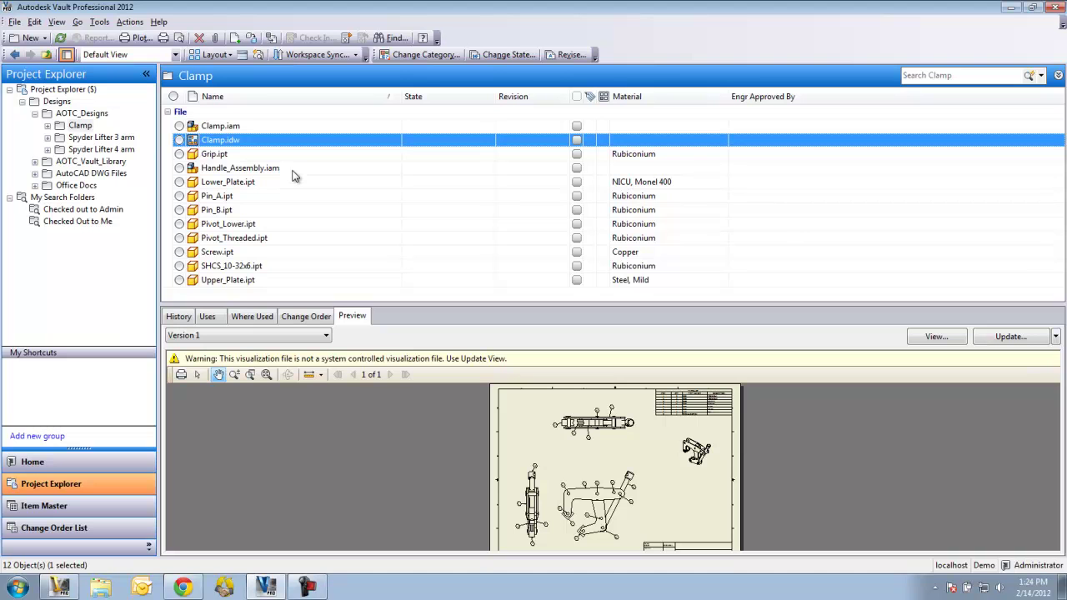
pyautogui.hotkey('ctrl', 'a')
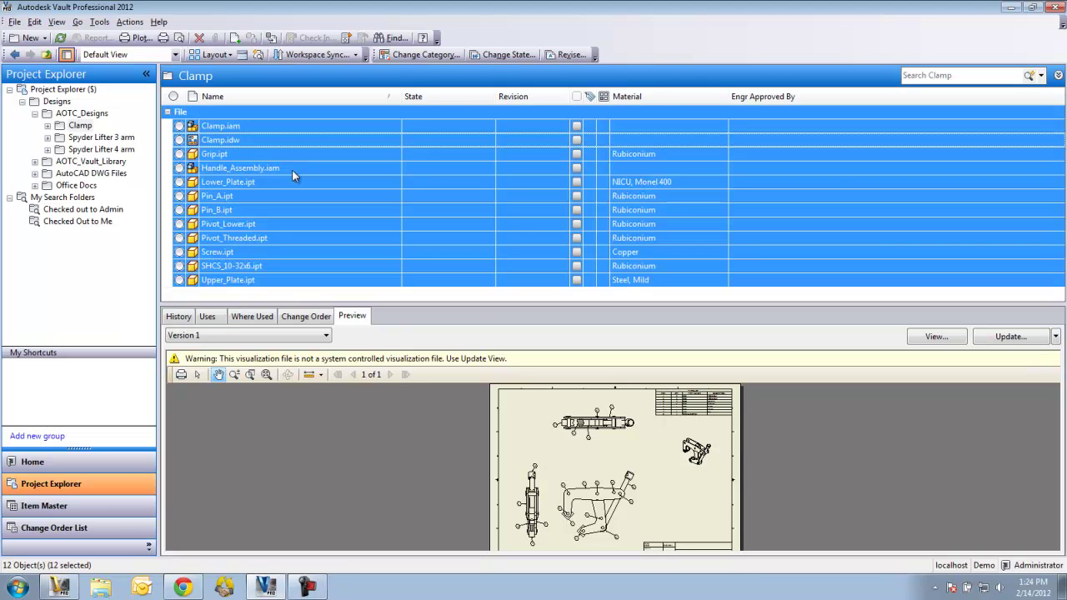
pyautogui.click(404, 55)
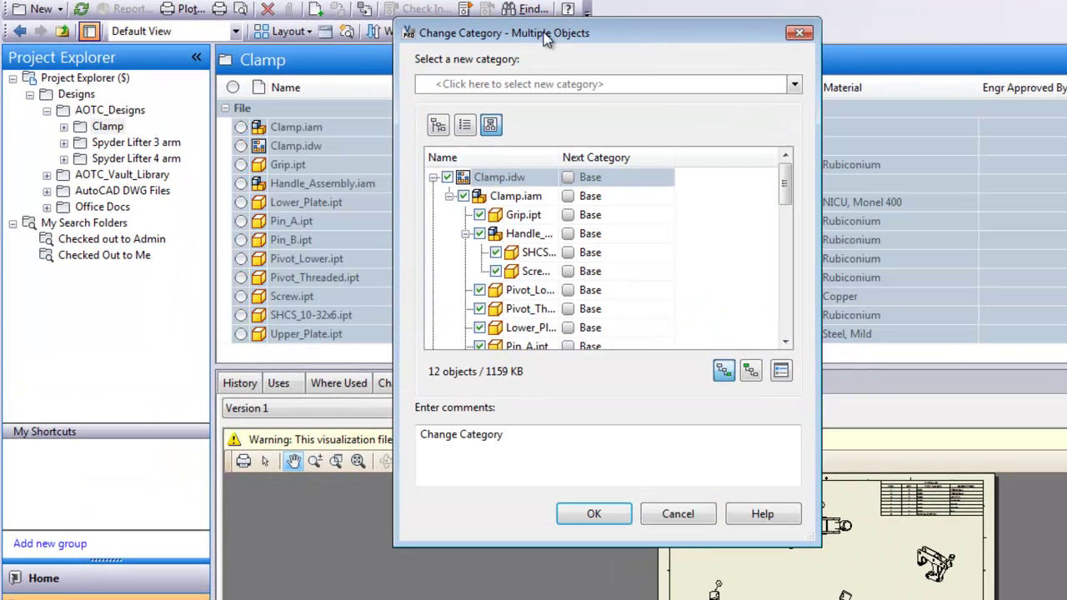
pyautogui.click(582, 87)
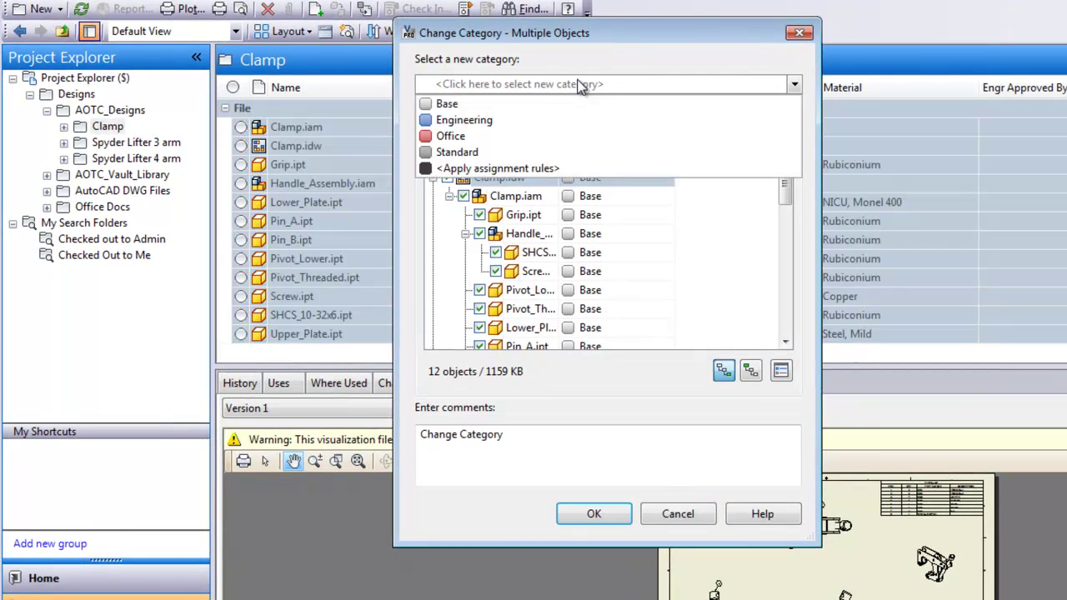
pyautogui.click(523, 118)
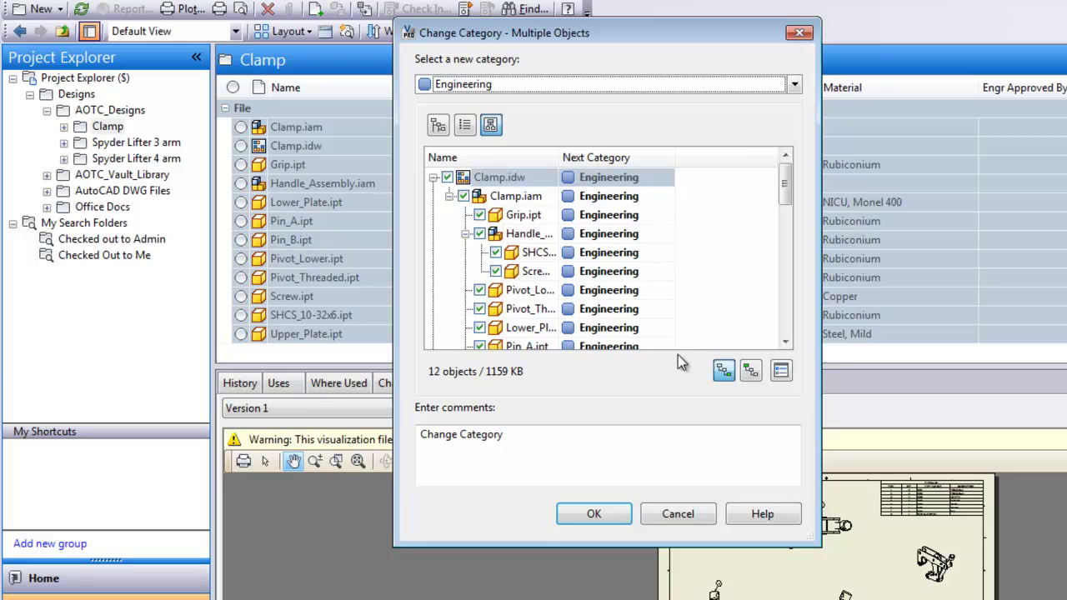
pyautogui.click(607, 509)
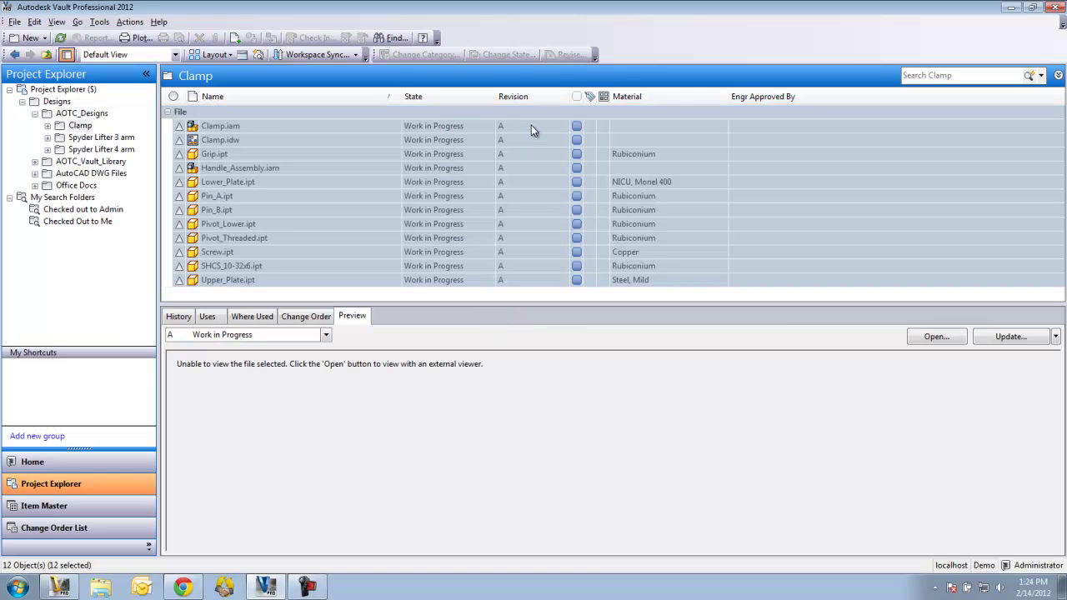
# Change the state of all twelve Clamp files to Released and refresh the file list.
pyautogui.click(358, 138)
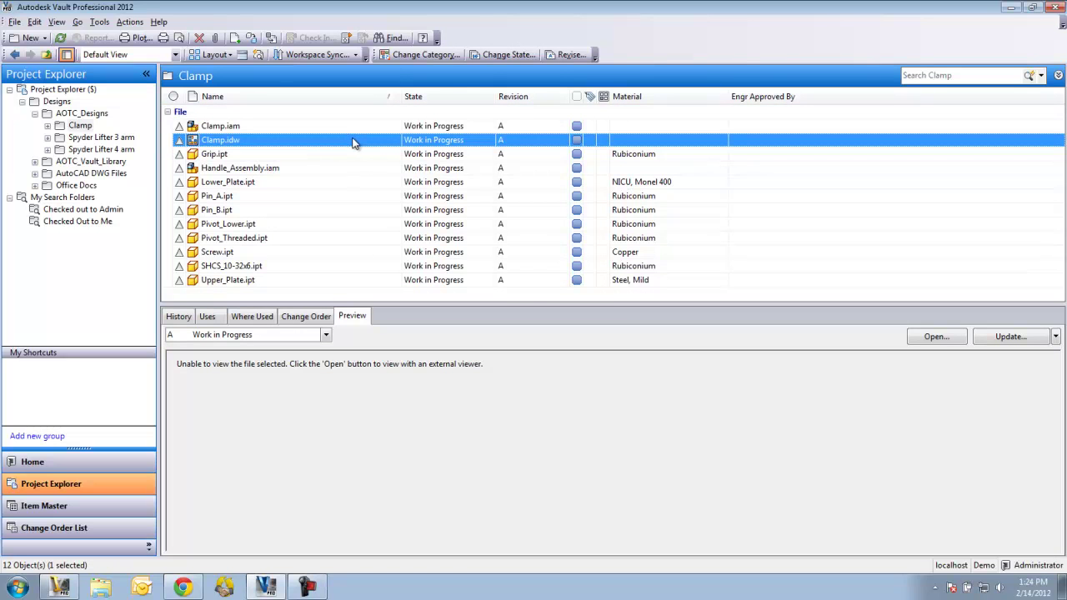
pyautogui.hotkey('ctrl', 'a')
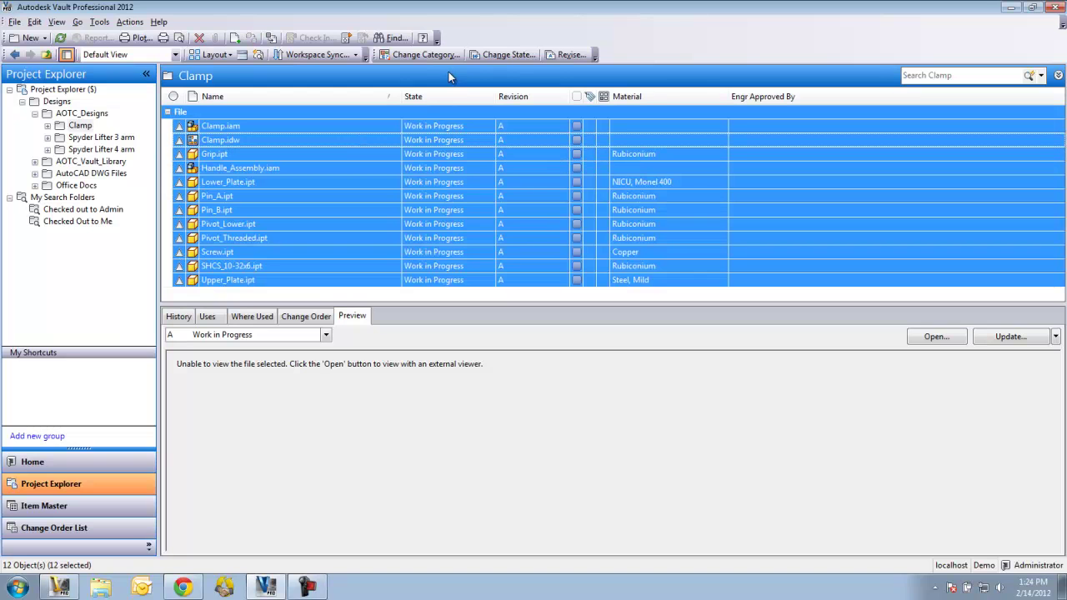
pyautogui.click(489, 56)
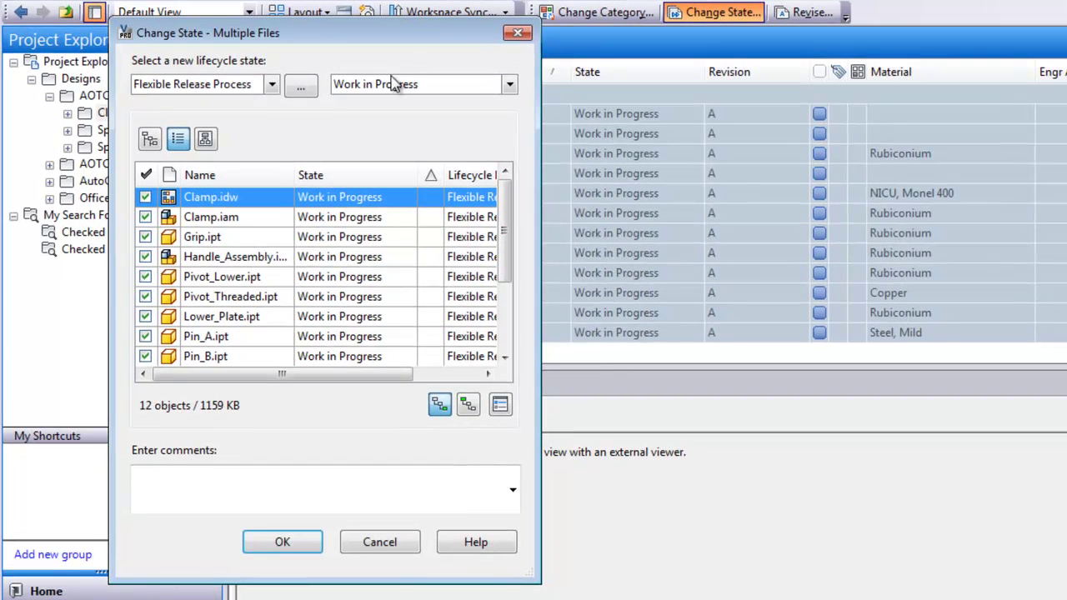
pyautogui.click(510, 86)
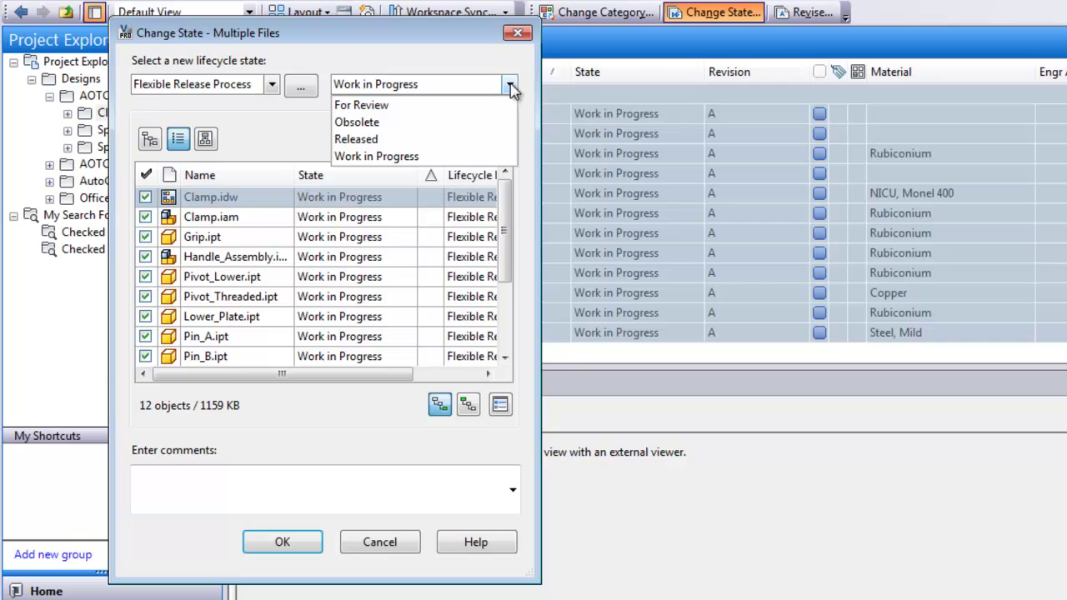
pyautogui.click(450, 141)
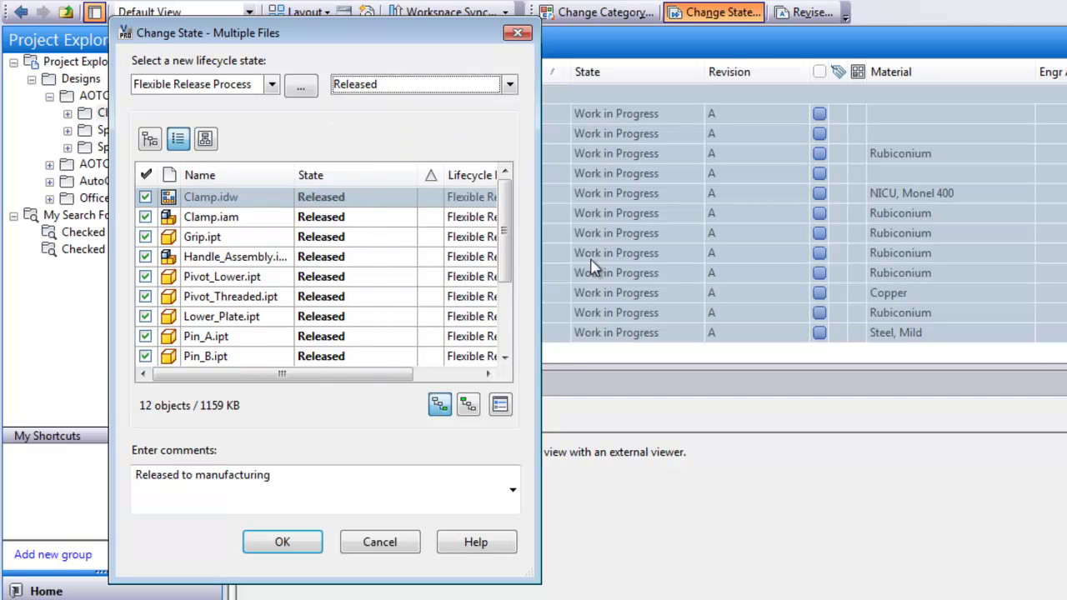
pyautogui.click(283, 543)
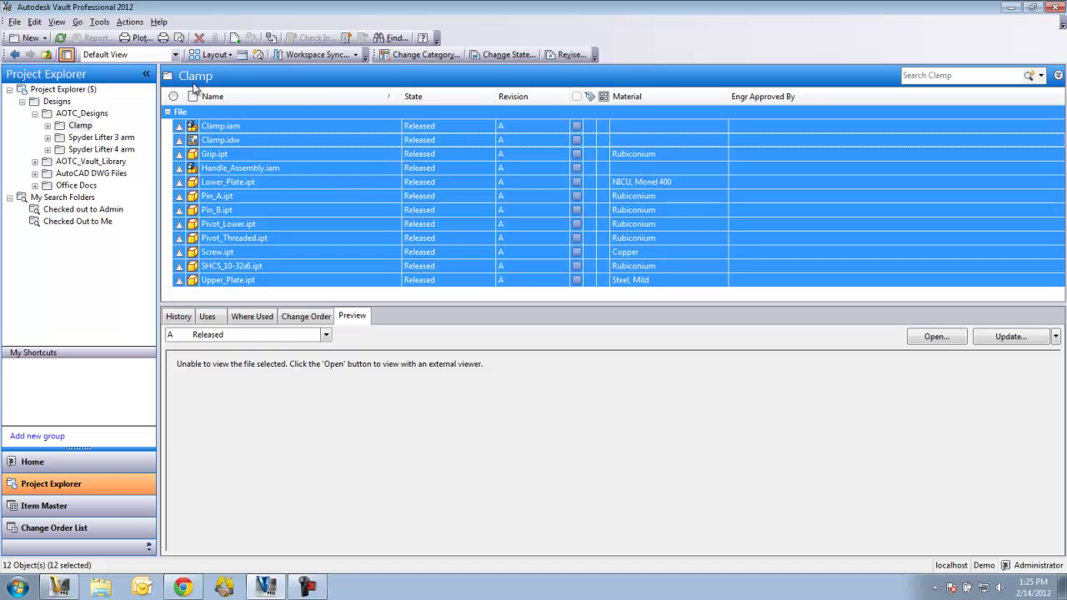
pyautogui.click(61, 40)
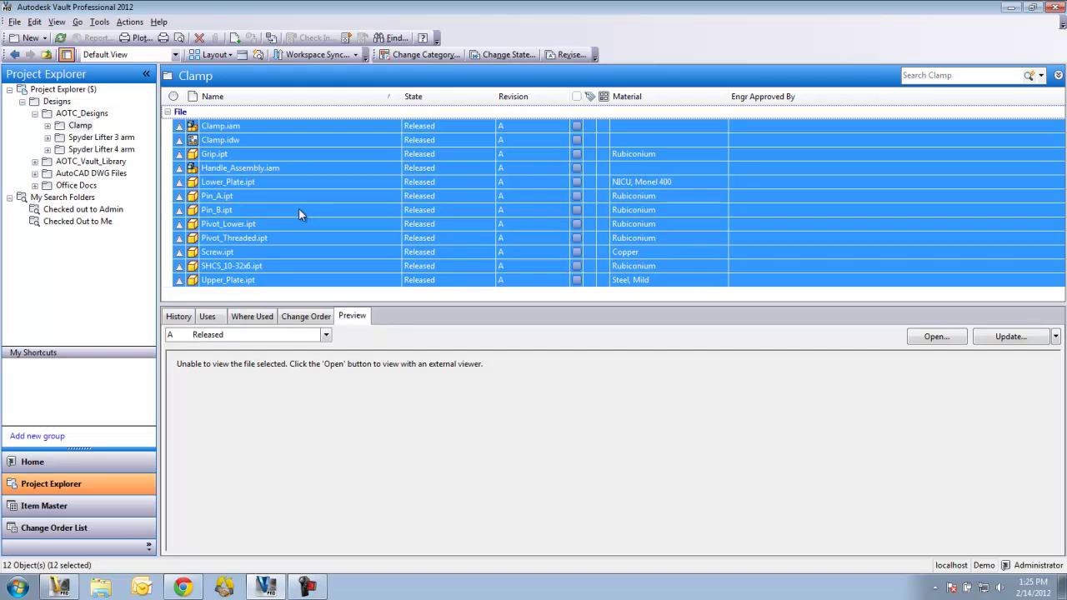
# In Inventor, open Clamp.idw from the vault's Clamp folder.
pyautogui.hotkey('alt', 'Tab')
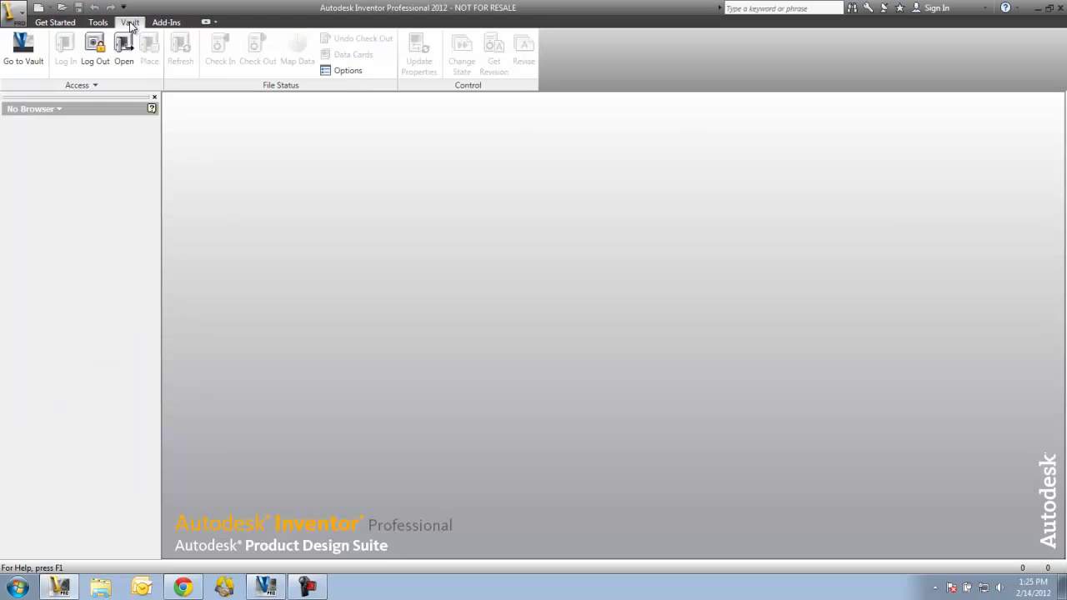
pyautogui.click(123, 50)
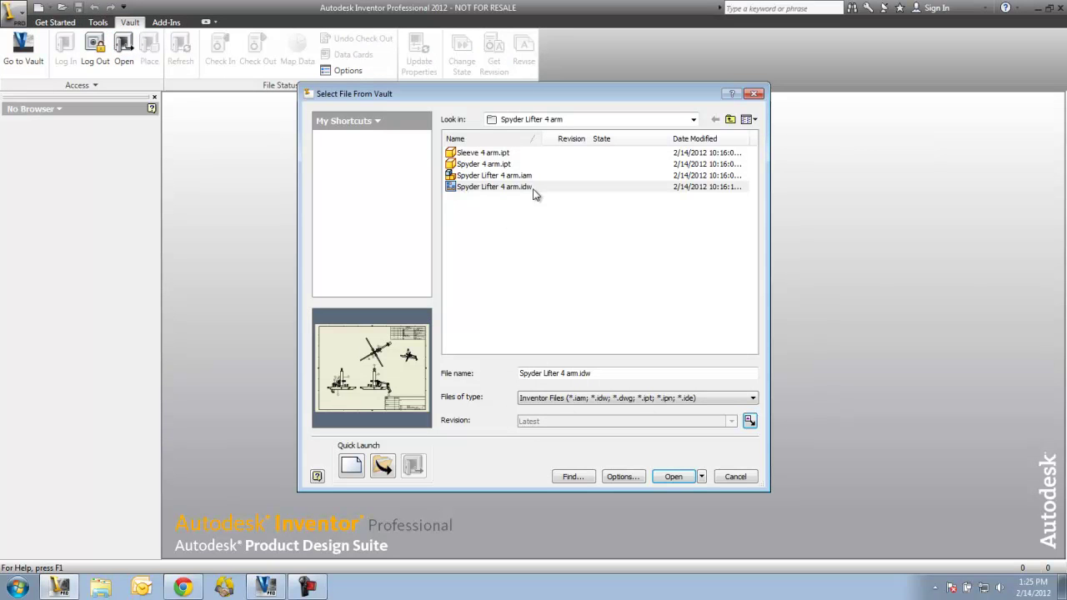
pyautogui.click(731, 119)
pyautogui.doubleClick(471, 153)
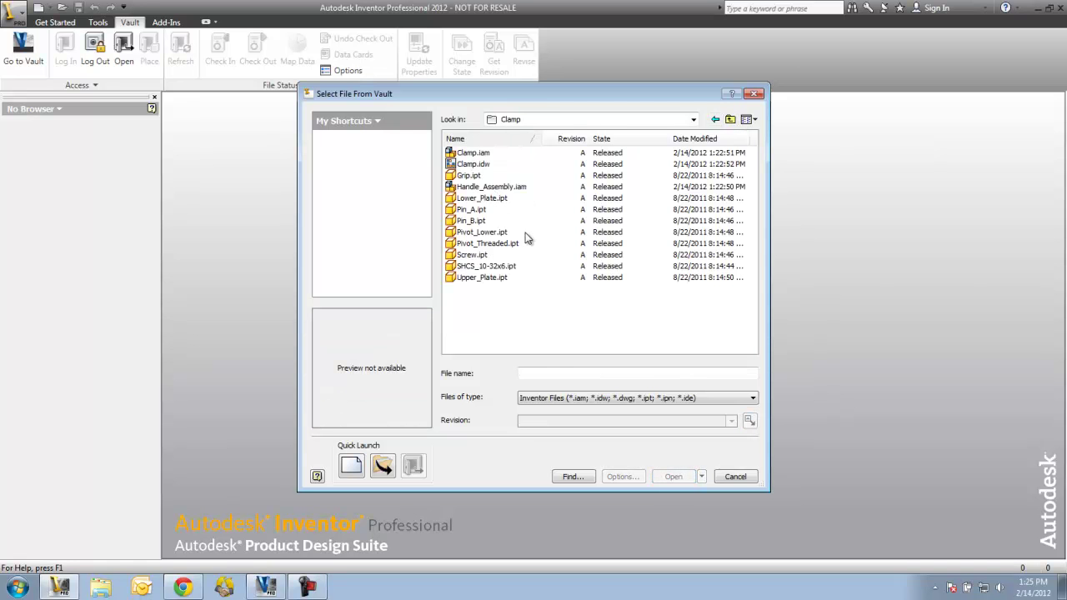
pyautogui.doubleClick(469, 164)
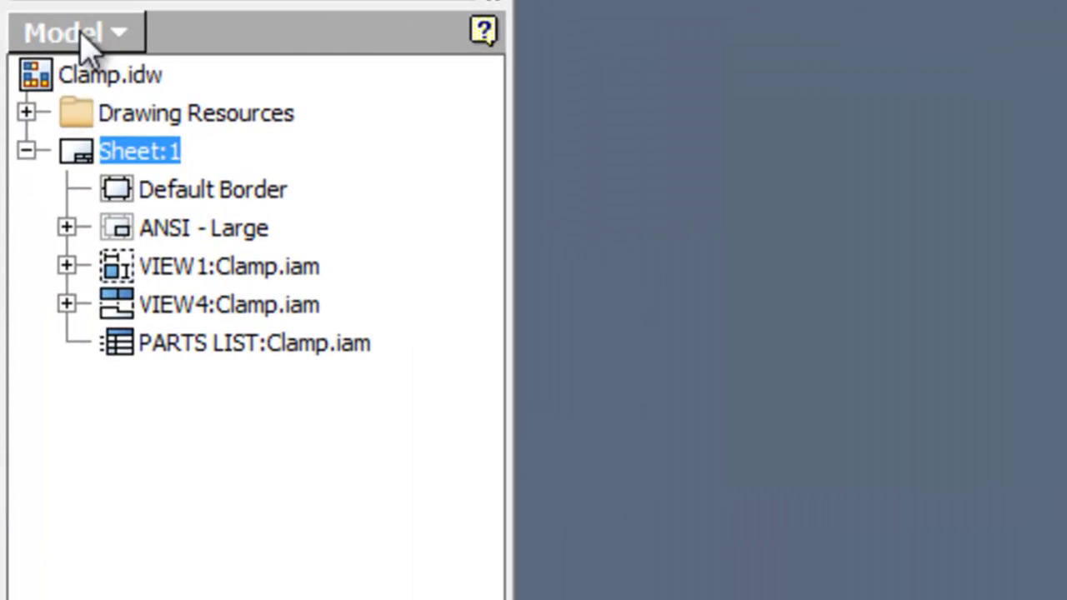
# Switch the browser to the Vault view, expand Clamp.iam and Handle_Assembly.iam, and select every file.
pyautogui.click(93, 40)
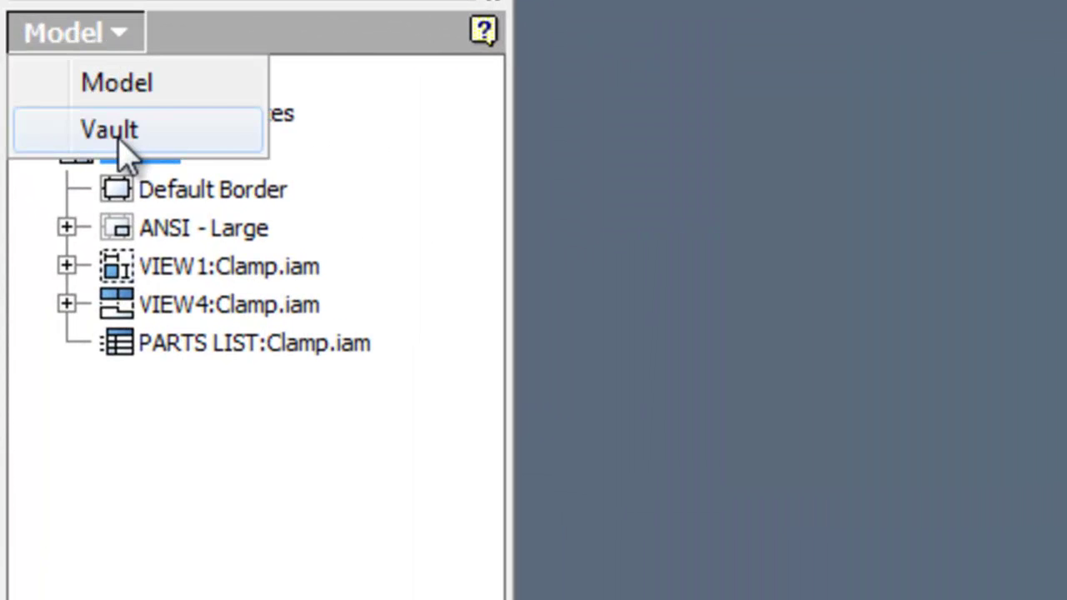
pyautogui.click(117, 131)
pyautogui.click(72, 201)
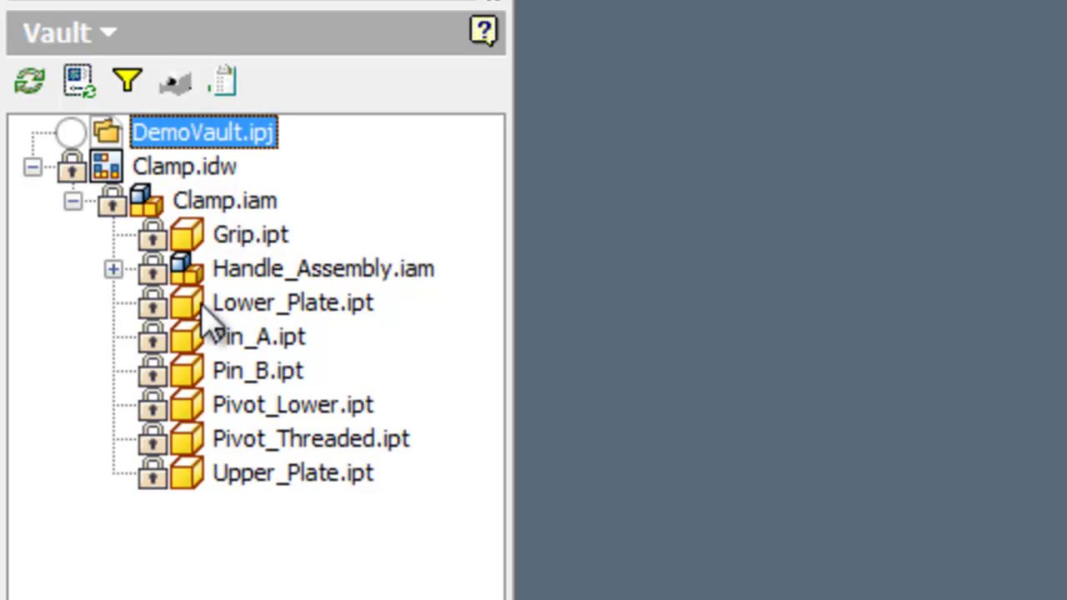
pyautogui.click(175, 167)
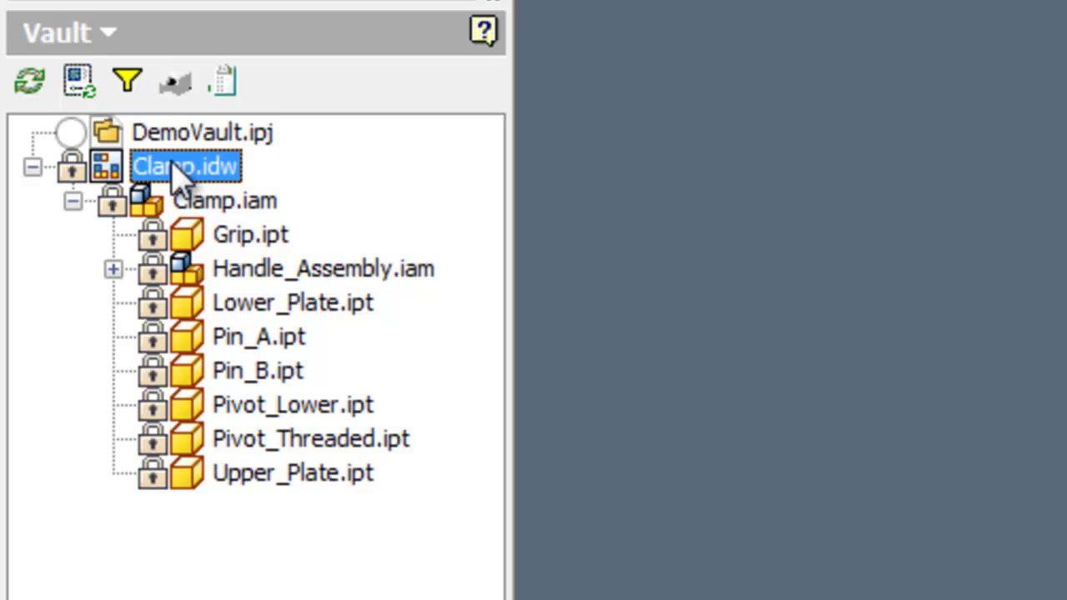
pyautogui.click(113, 269)
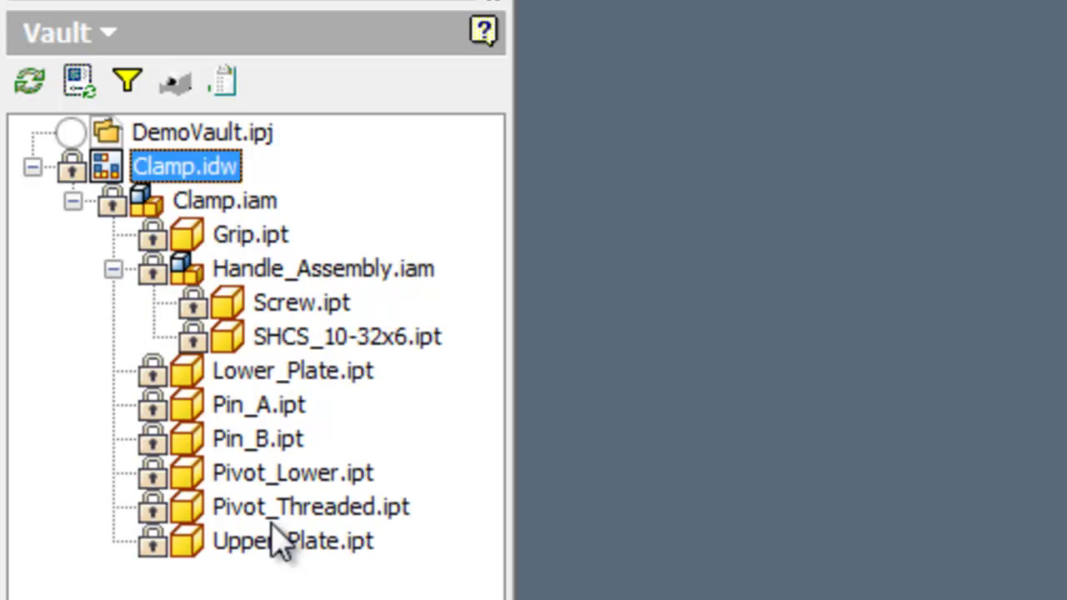
pyautogui.keyDown('shift'); pyautogui.click(255, 553); pyautogui.keyUp('shift')
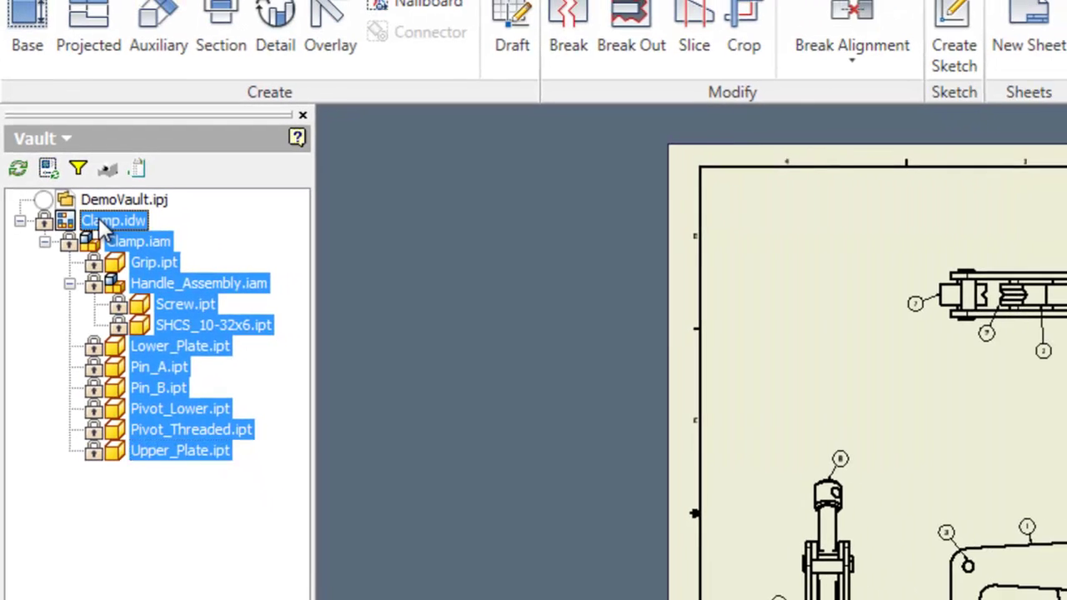
# Return the selected Clamp files to the Work in Progress state.
pyautogui.rightClick(161, 166)
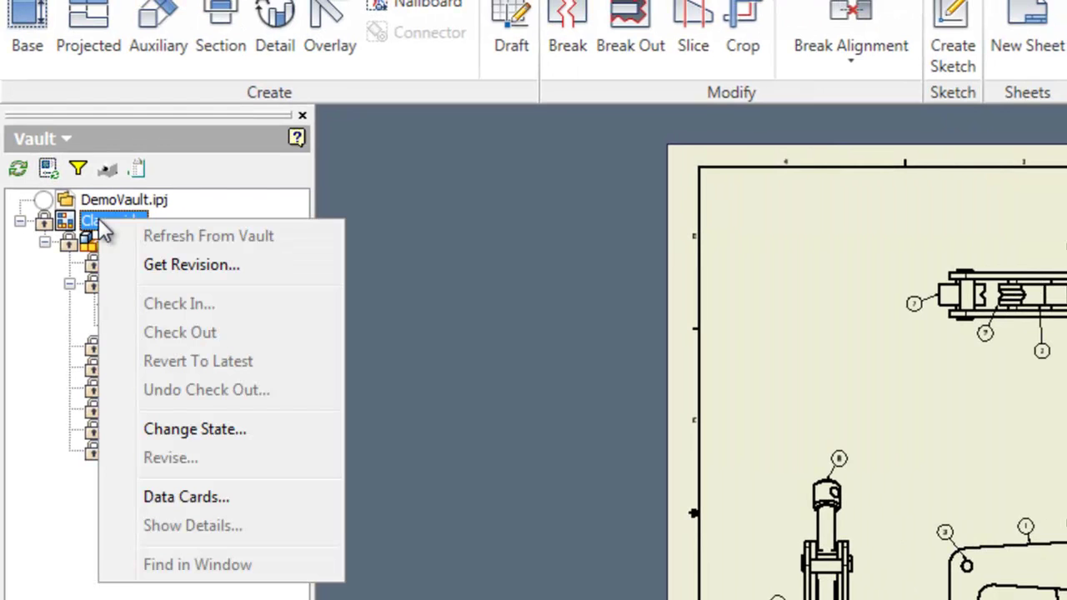
pyautogui.click(266, 432)
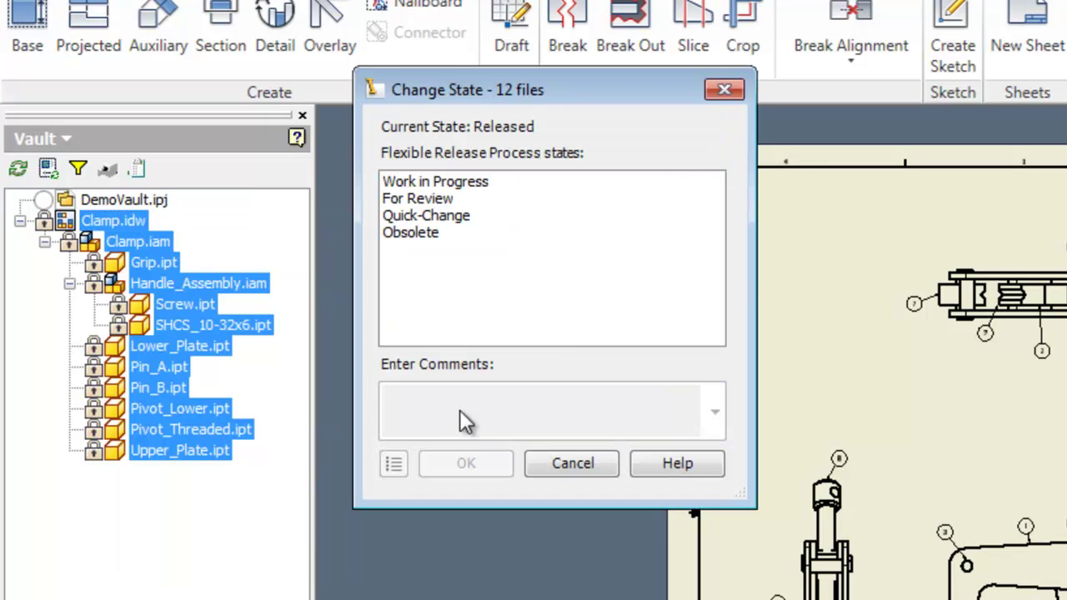
pyautogui.click(443, 183)
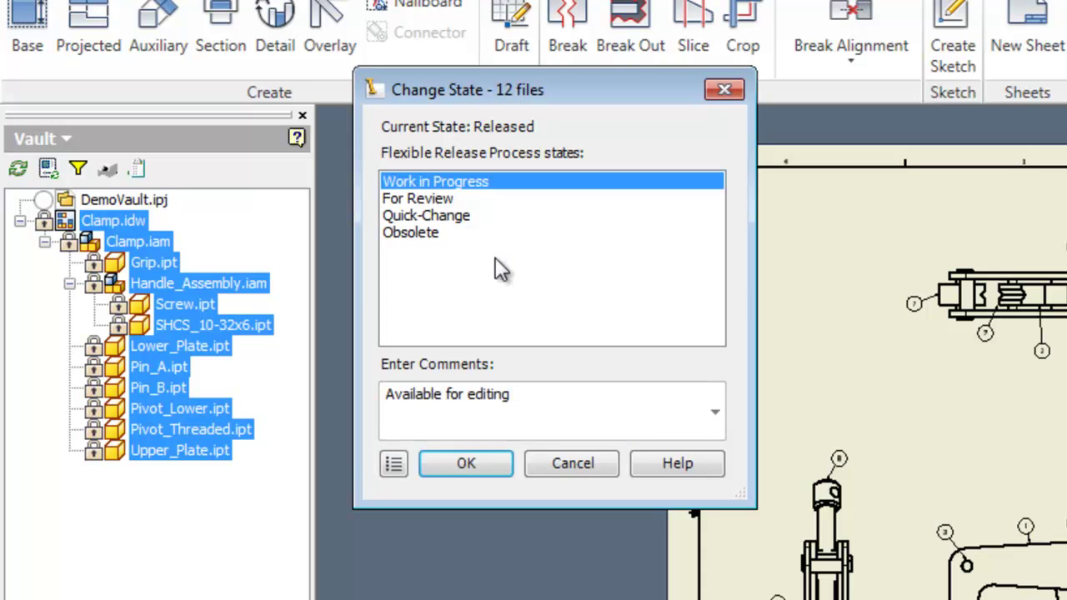
pyautogui.click(467, 464)
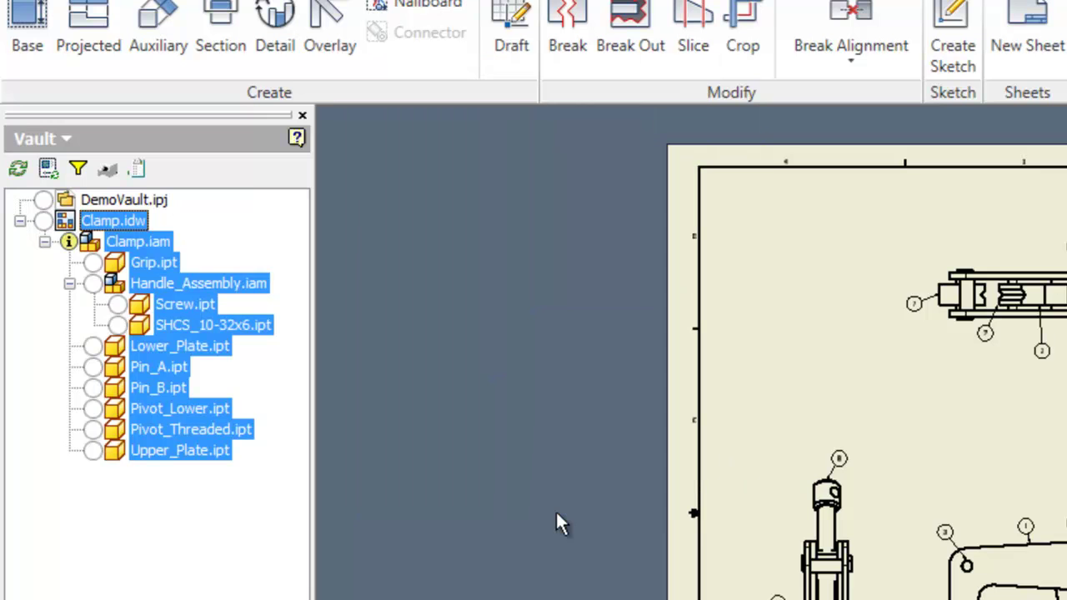
# Check out the drawing and its files, accepting property updates for all of them.
pyautogui.rightClick(108, 222)
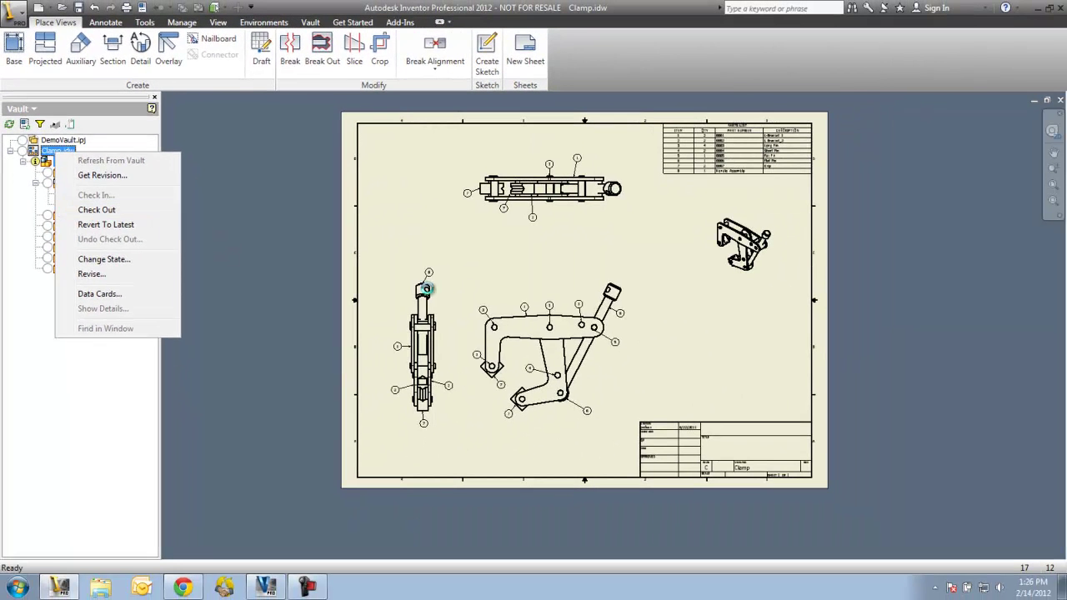
pyautogui.click(193, 335)
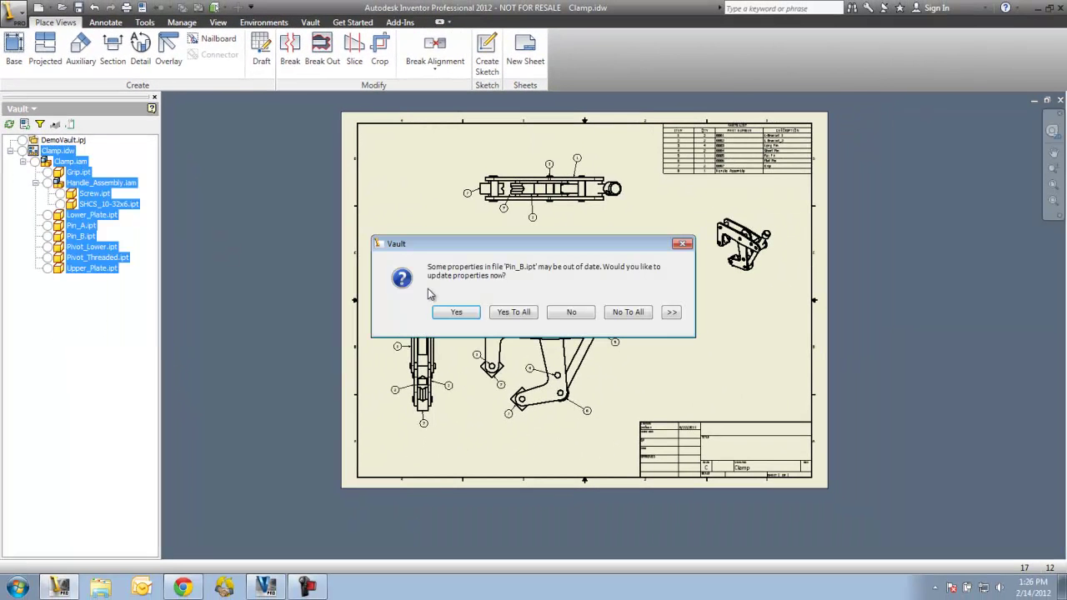
pyautogui.click(455, 310)
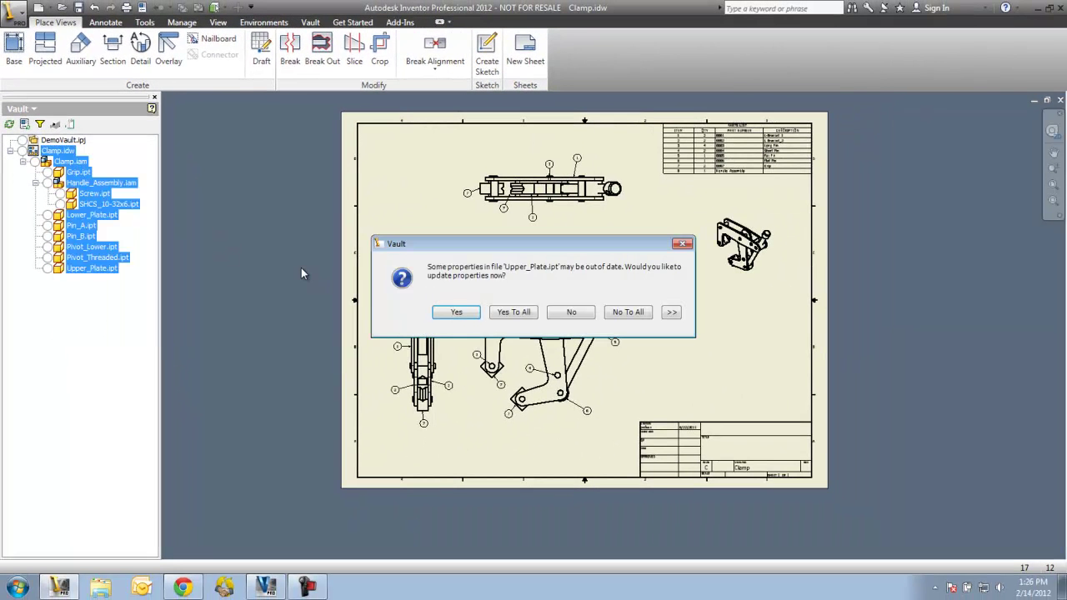
pyautogui.click(454, 312)
pyautogui.click(454, 312)
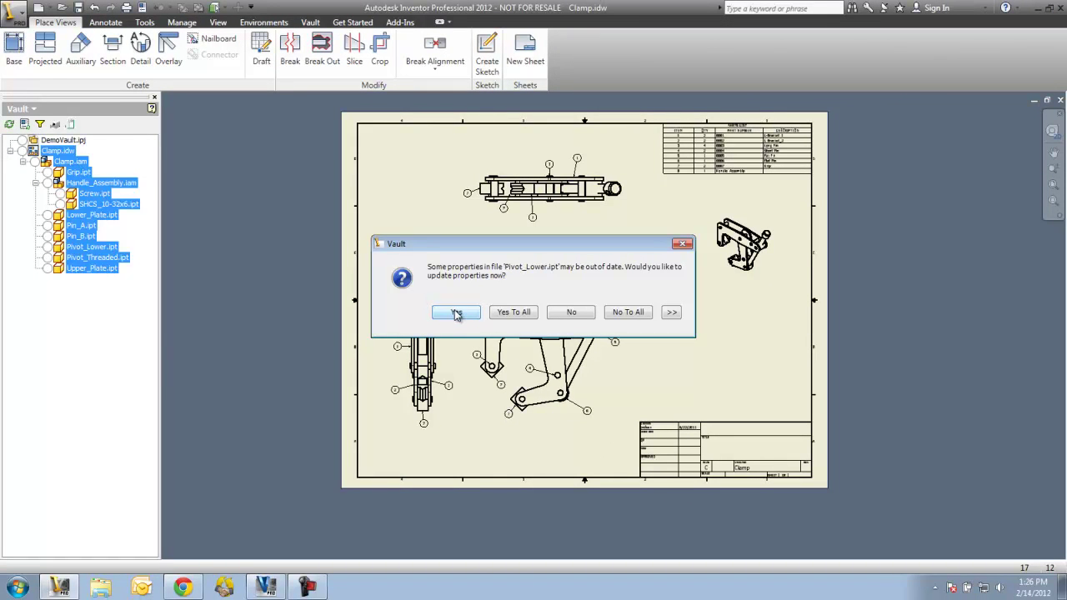
pyautogui.click(509, 313)
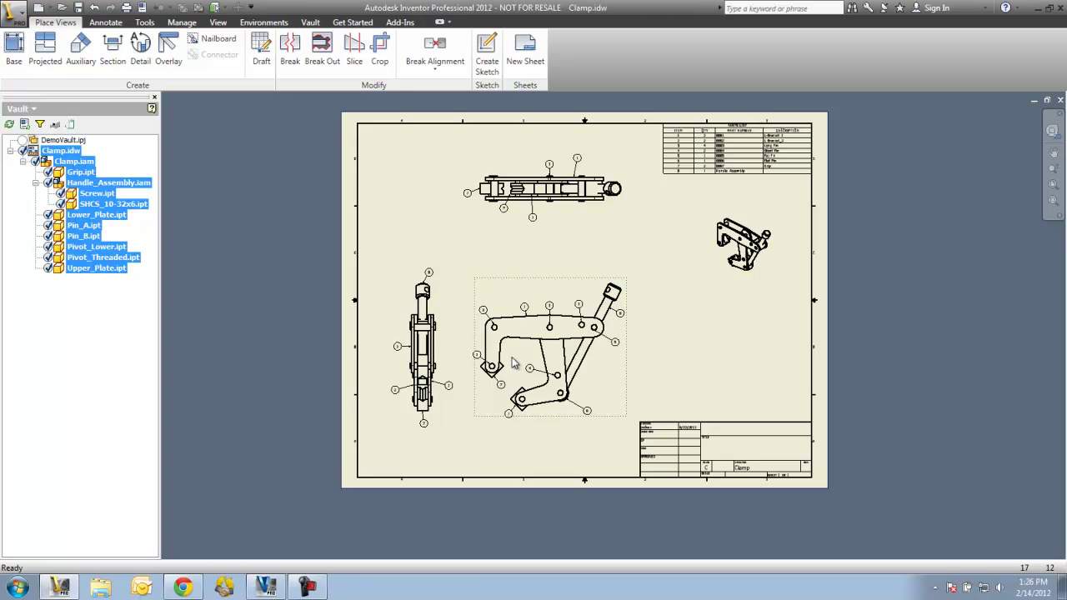
# Sketch a rectangle on the Upper_Plate face between the corner and middle holes.
pyautogui.doubleClick(504, 410)
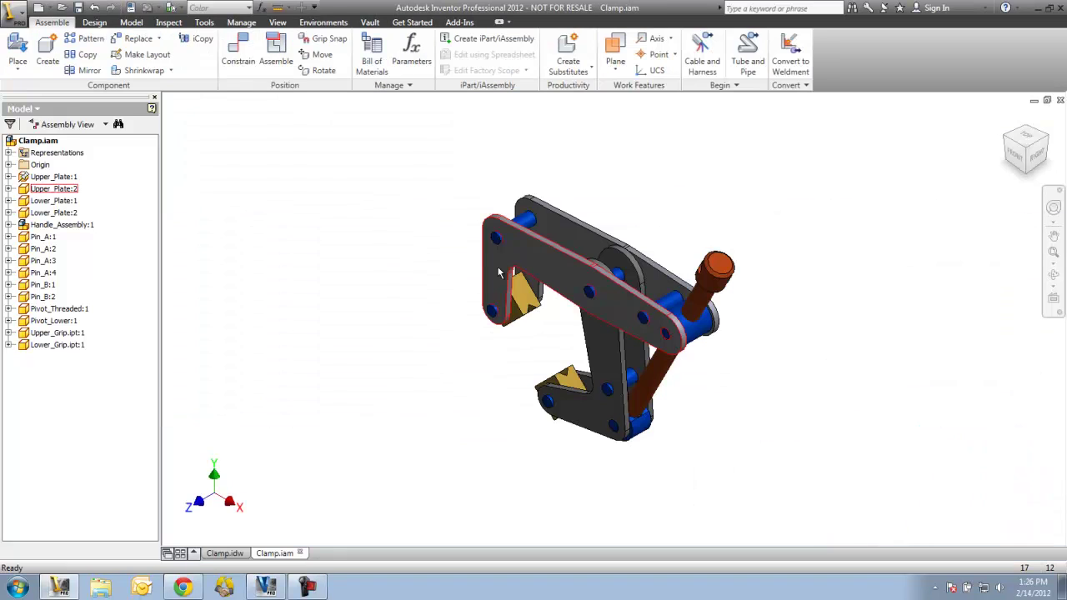
pyautogui.click(526, 251)
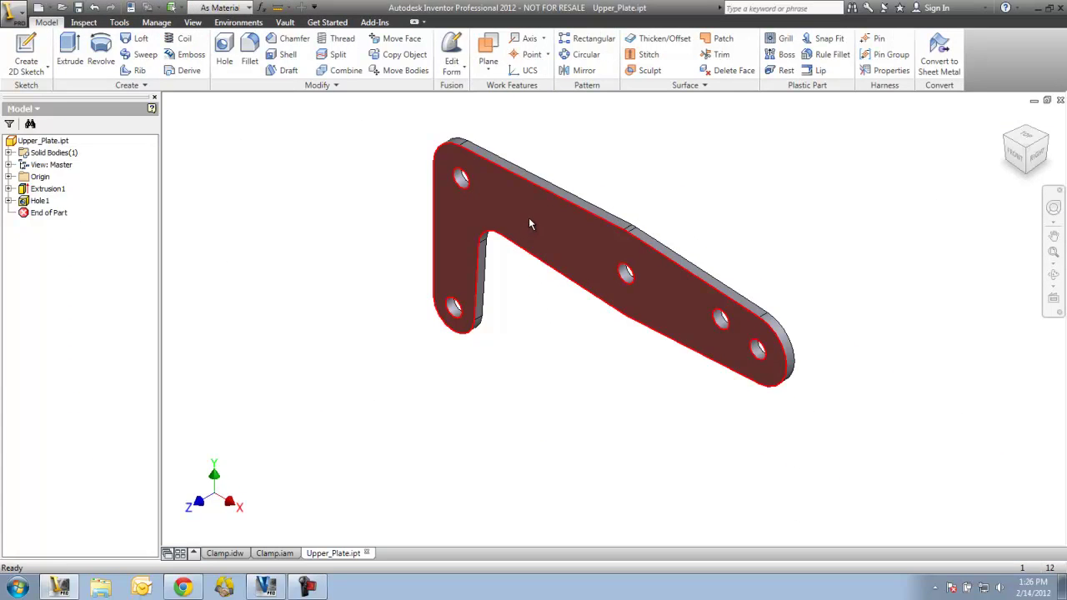
pyautogui.click(529, 223)
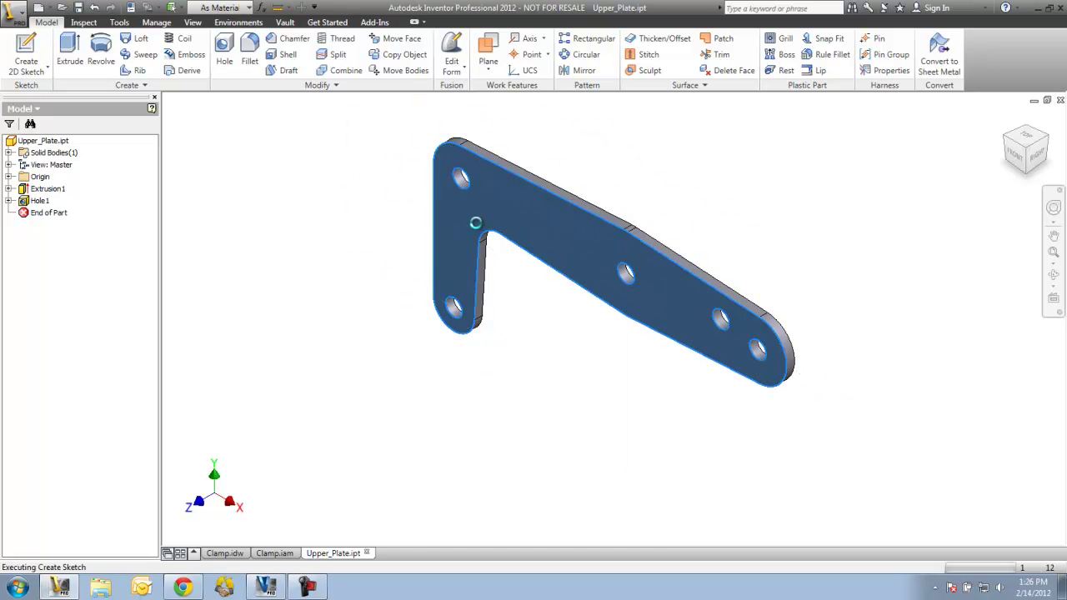
pyautogui.click(475, 223)
pyautogui.click(111, 52)
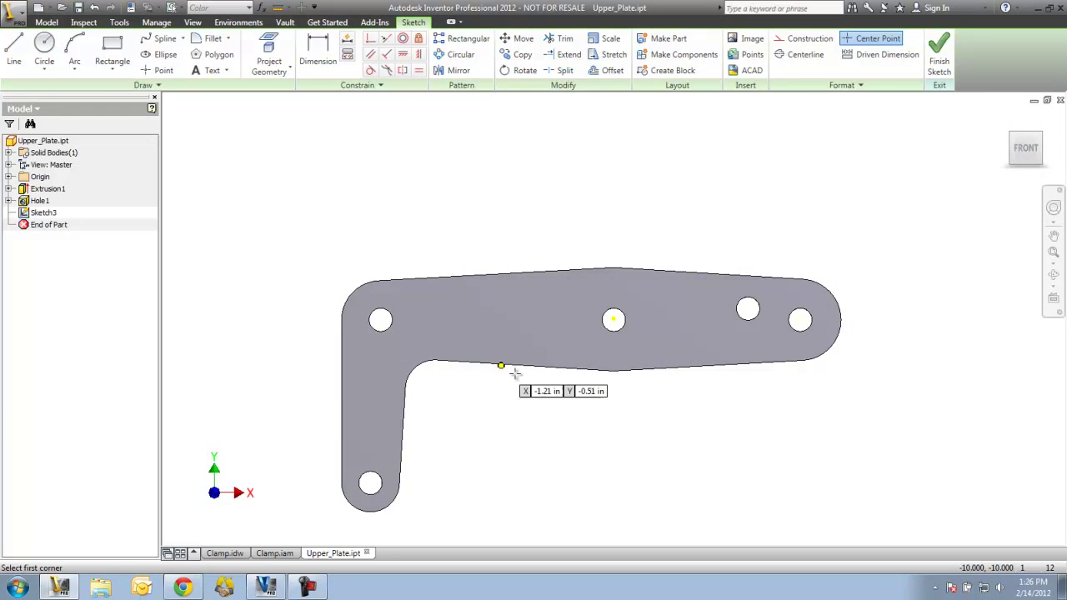
pyautogui.click(450, 304)
pyautogui.click(554, 325)
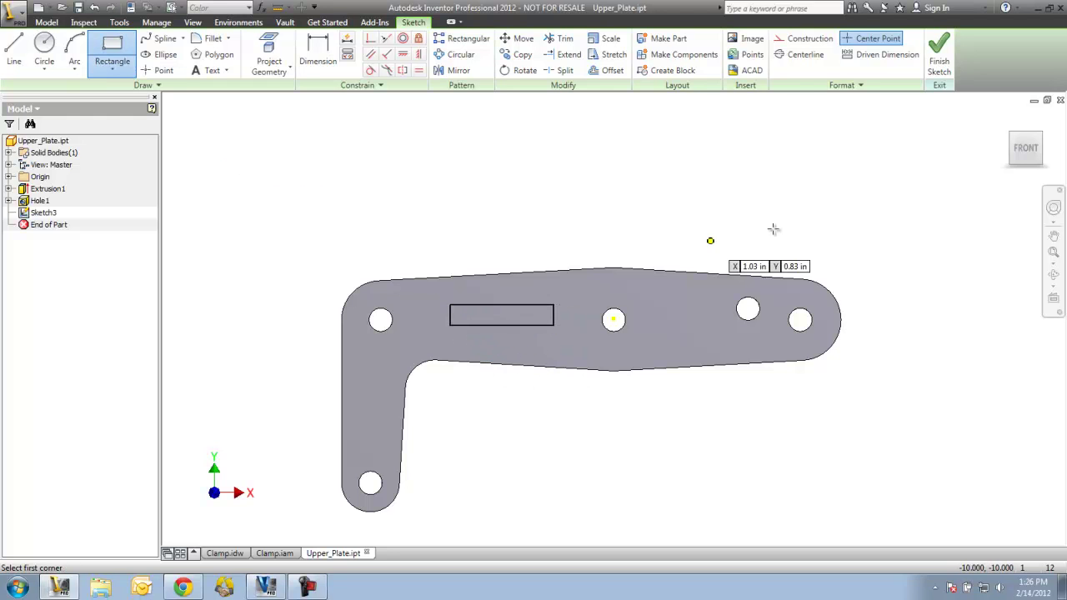
pyautogui.click(939, 55)
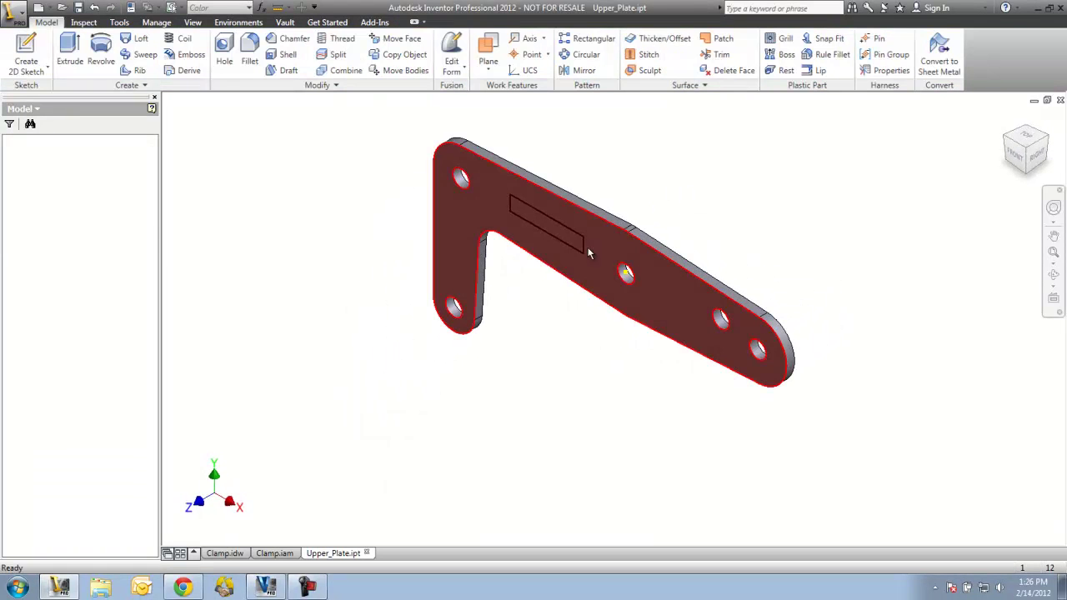
# Extrude the rectangle as a Cut with Through All extents.
pyautogui.click(552, 220)
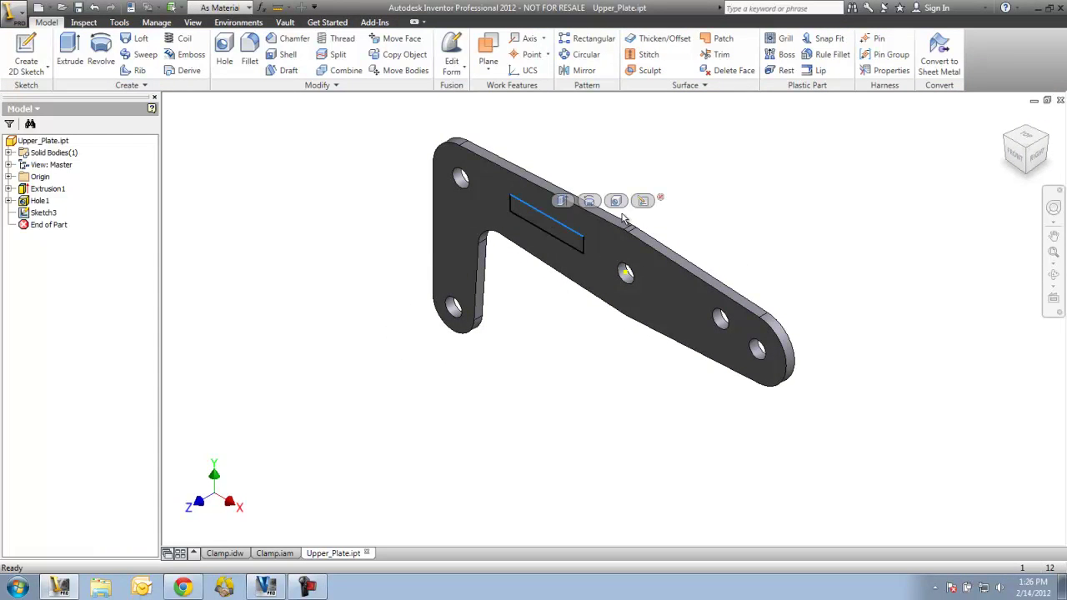
pyautogui.click(563, 202)
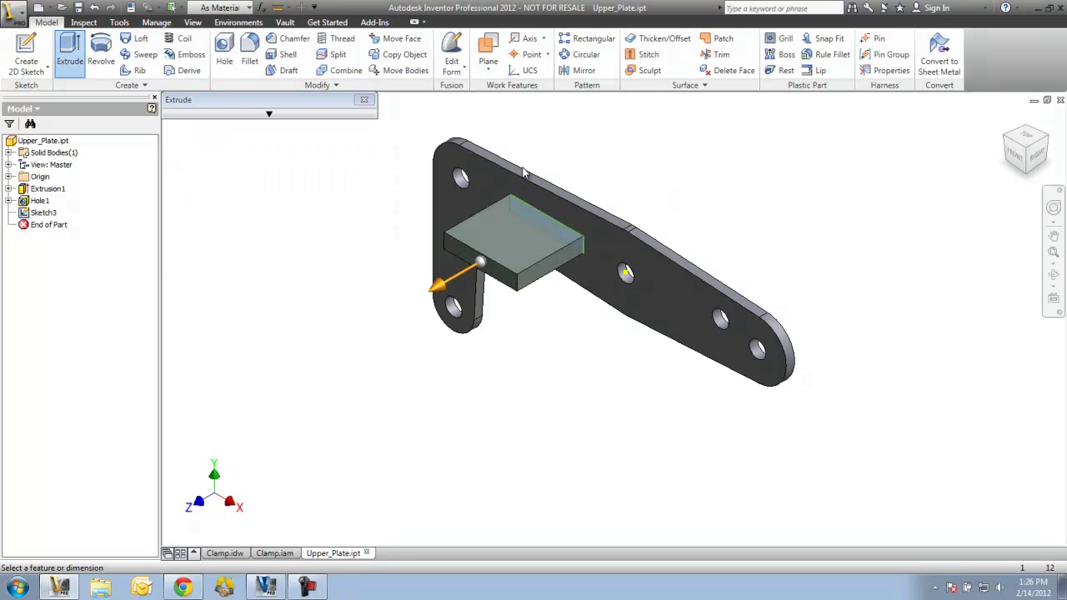
pyautogui.click(523, 171)
pyautogui.click(529, 199)
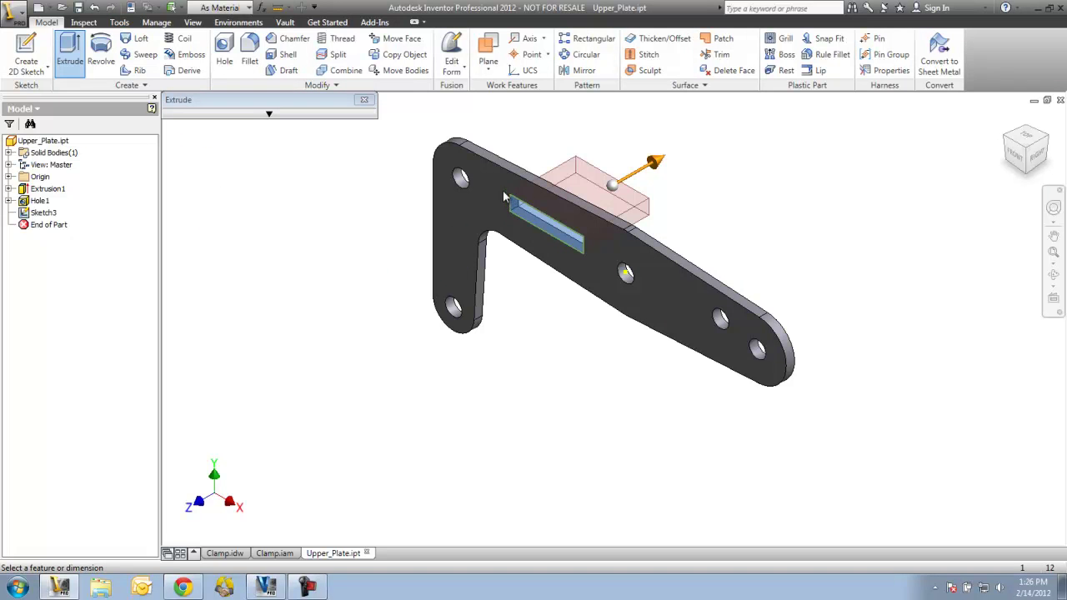
pyautogui.click(498, 158)
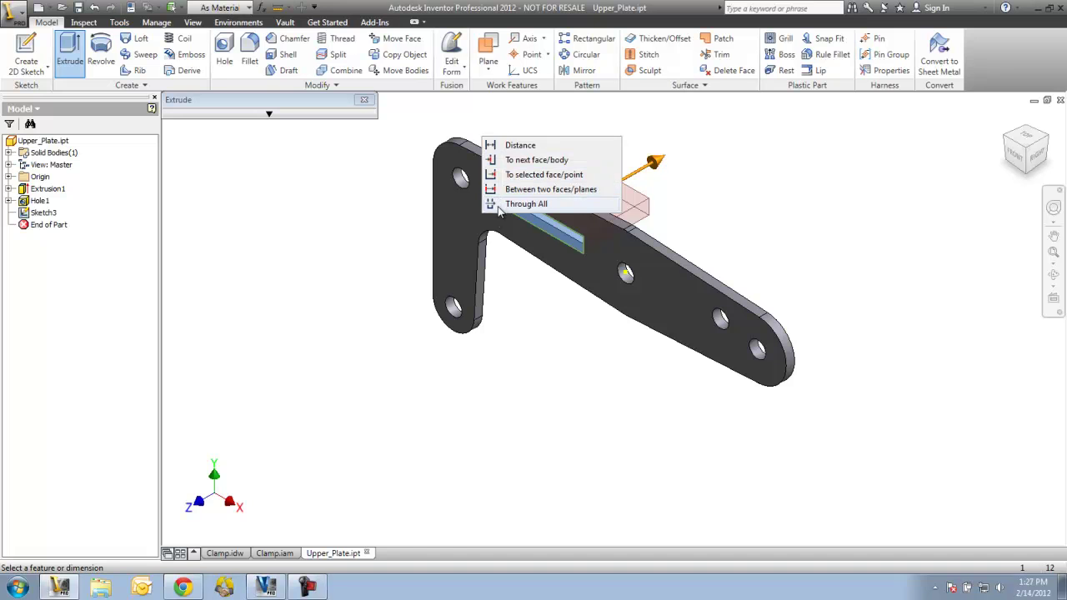
pyautogui.click(501, 205)
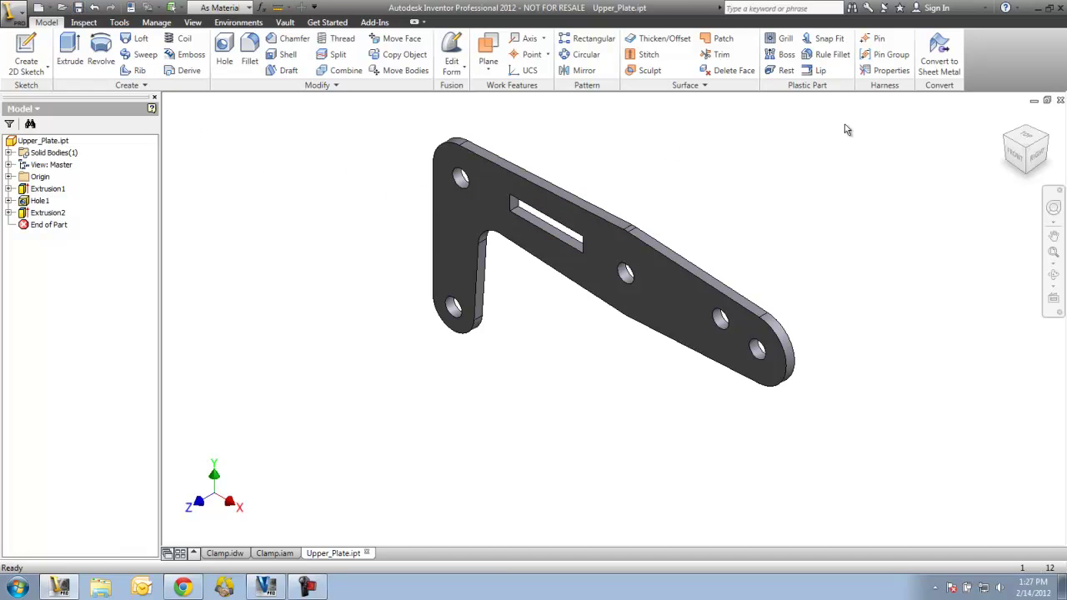
# Close Upper_Plate.ipt and then Clamp.iam to return to the drawing.
pyautogui.click(1061, 100)
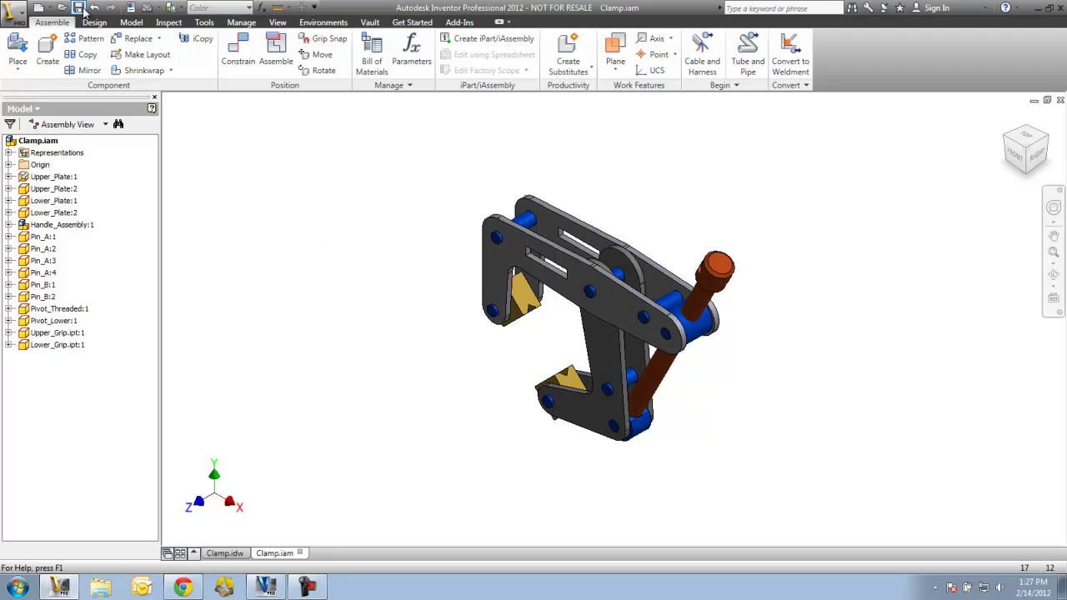
pyautogui.click(1060, 100)
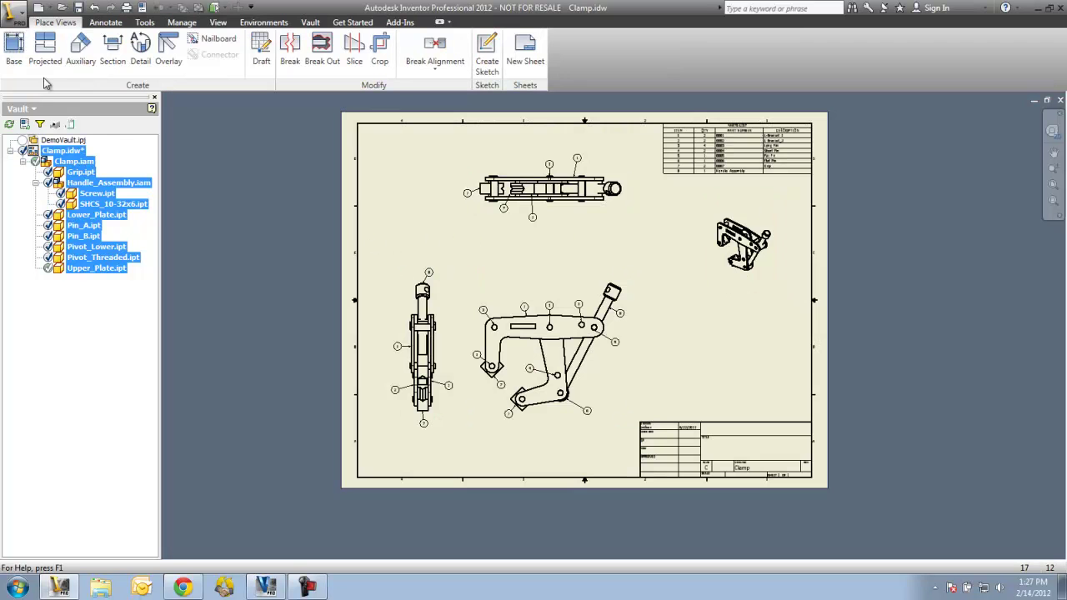
# Save Clamp.idw and check in all 12 of its files to Vault.
pyautogui.click(78, 8)
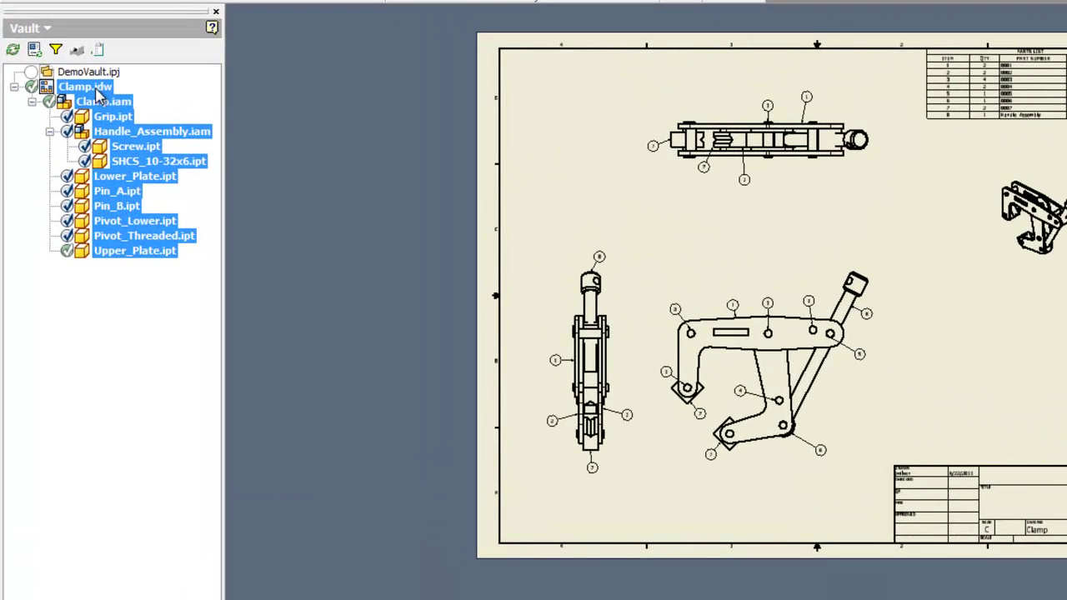
pyautogui.rightClick(96, 88)
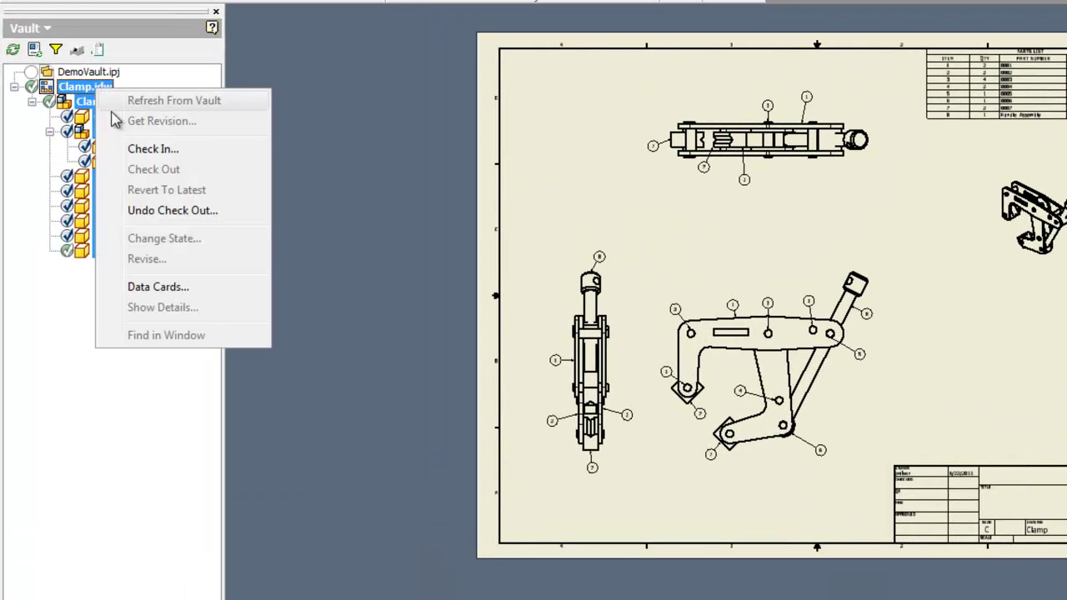
pyautogui.click(136, 148)
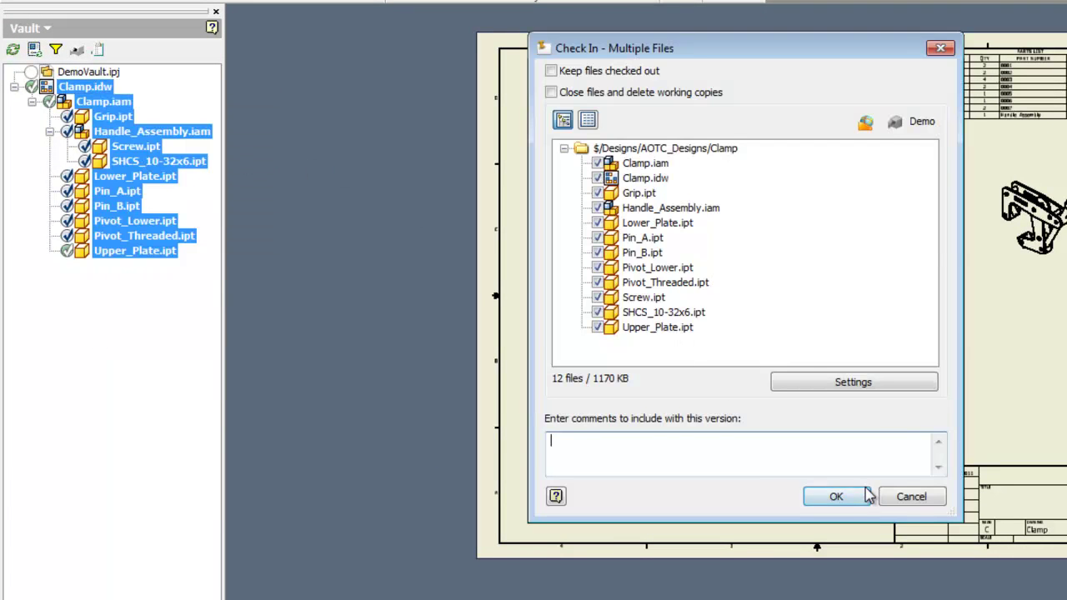
pyautogui.click(834, 496)
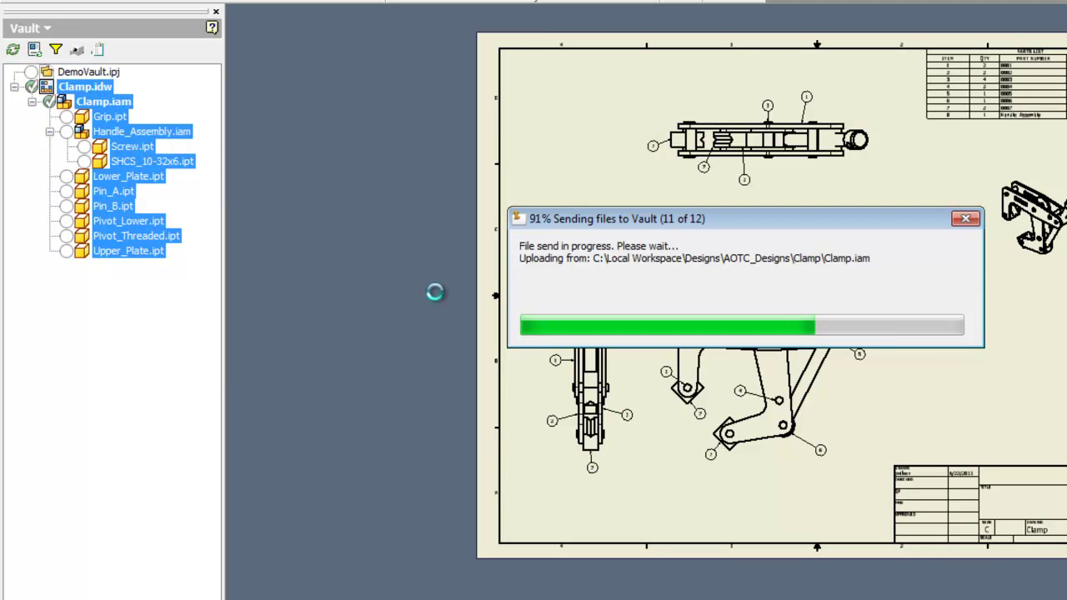
# Change the files to Released with the comment 'Released to manufacturing', then go to Vault.
pyautogui.rightClick(84, 92)
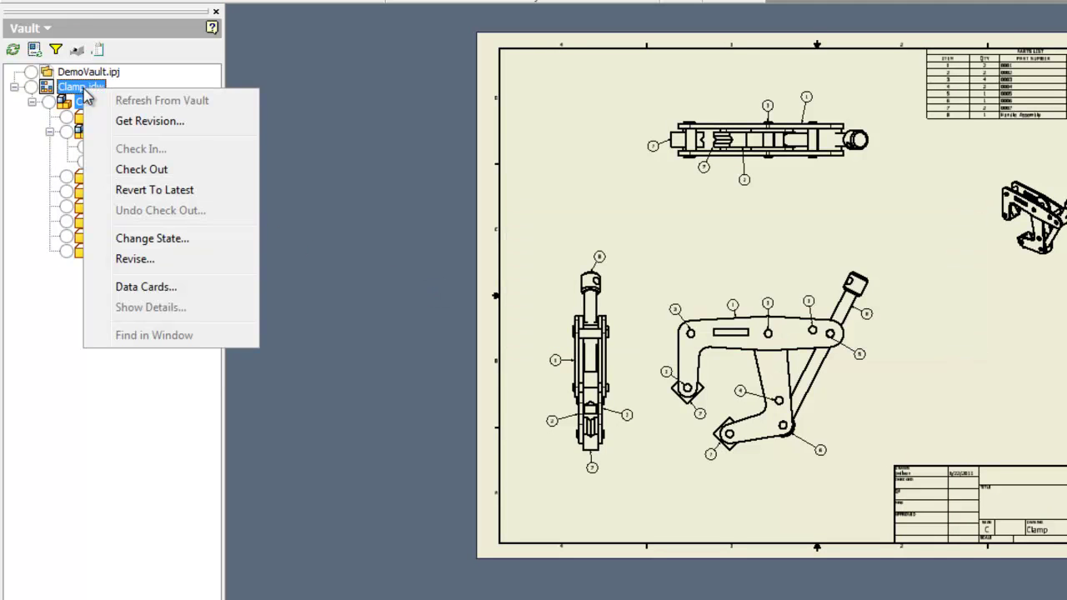
pyautogui.click(163, 239)
pyautogui.click(304, 71)
pyautogui.click(391, 218)
pyautogui.write('Released to manufacturing')
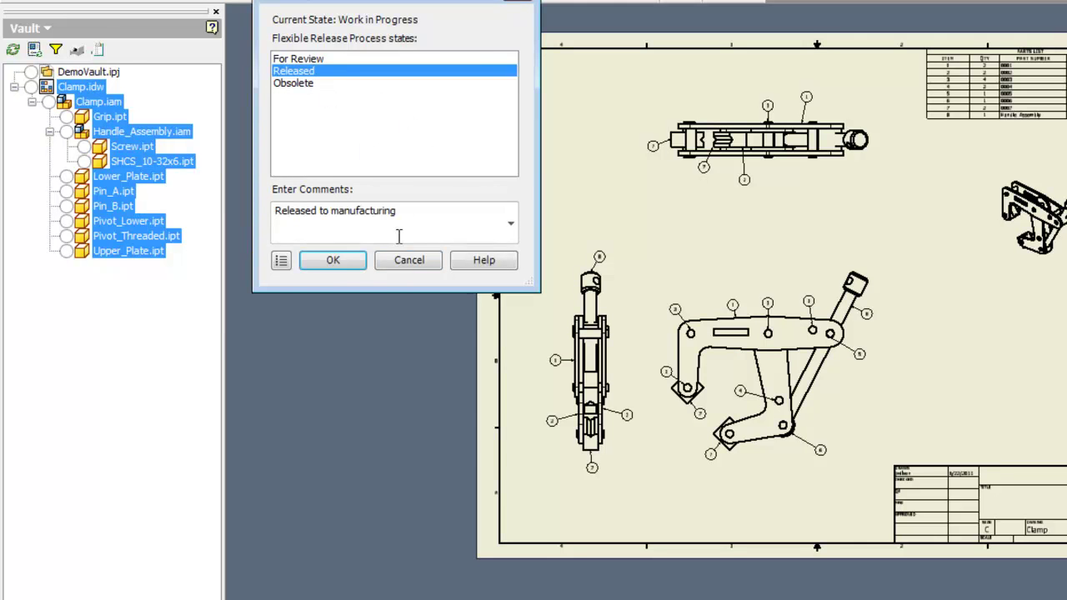
pyautogui.click(334, 261)
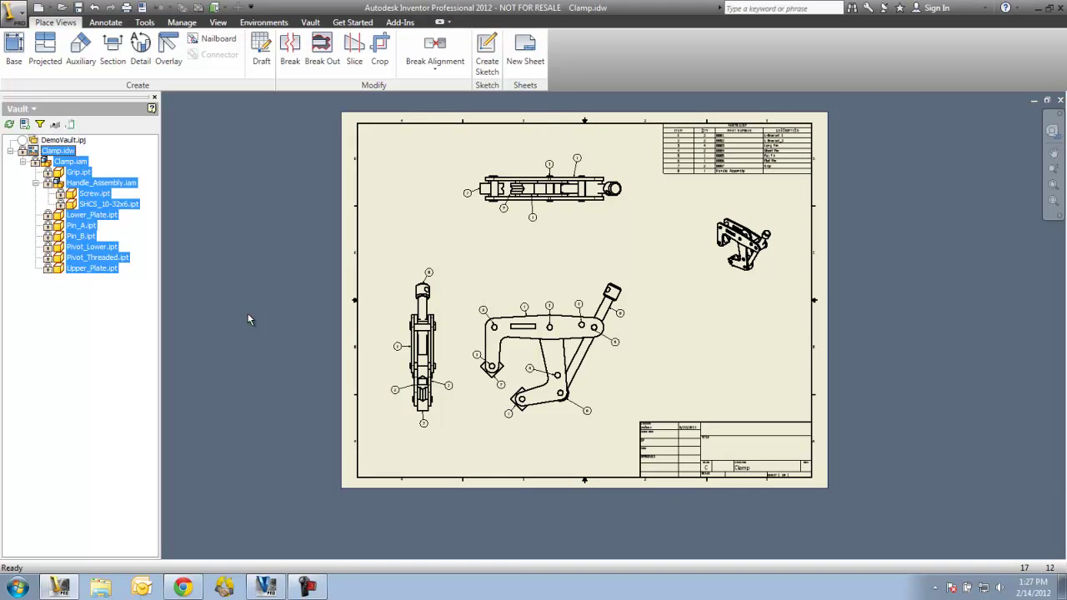
pyautogui.click(266, 587)
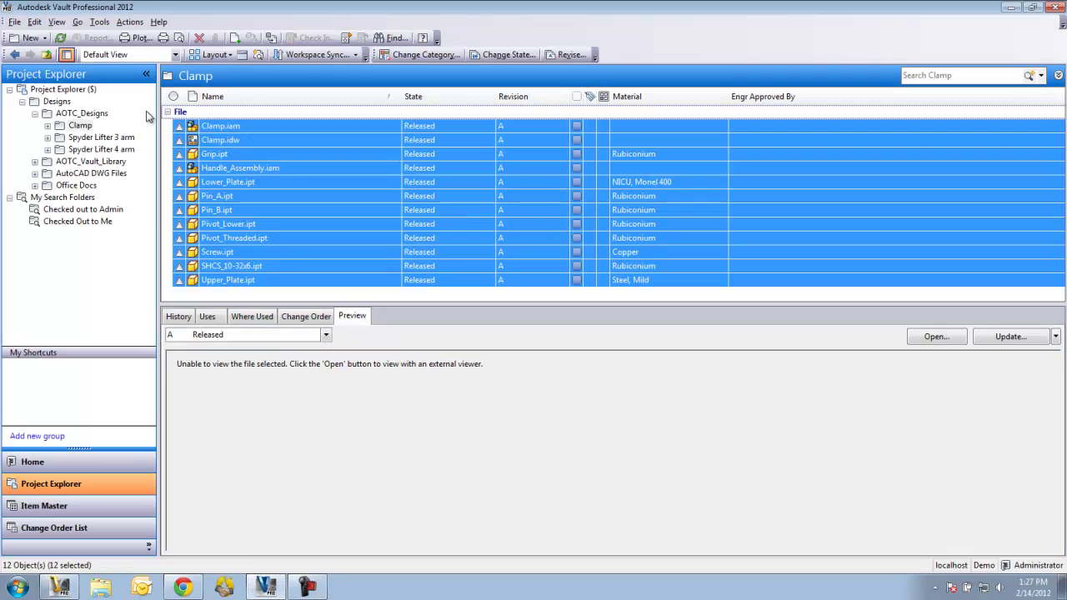
# Refresh Vault to see revision B, check Lower_Plate.ipt, and return to Inventor.
pyautogui.click(60, 39)
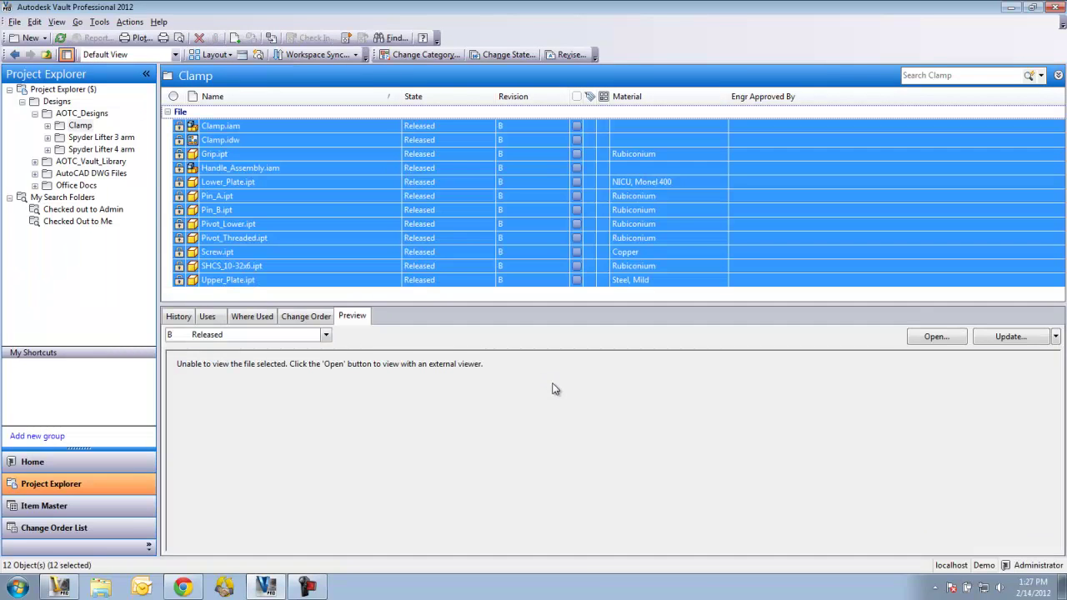
pyautogui.click(290, 181)
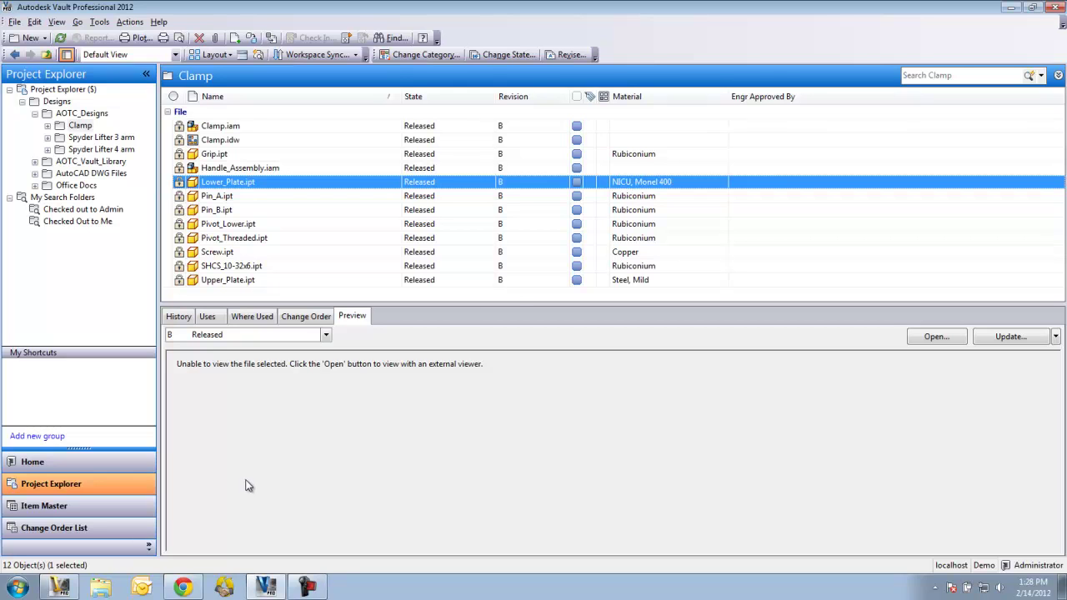
pyautogui.click(70, 591)
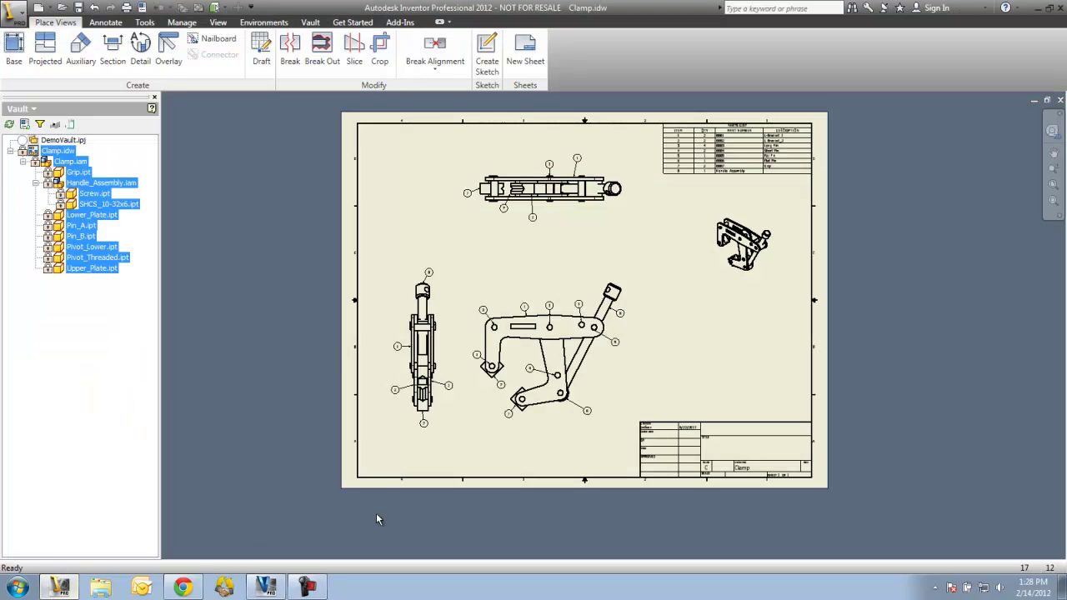
# Close the Clamp drawing and create a new part from Standard.ipt.
pyautogui.click(1060, 100)
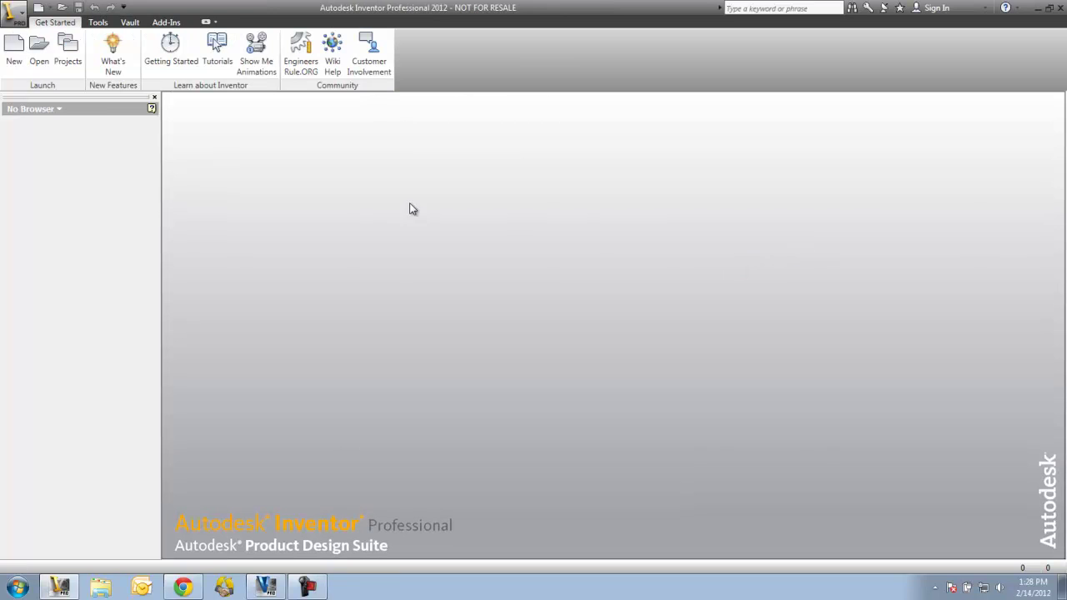
pyautogui.click(13, 53)
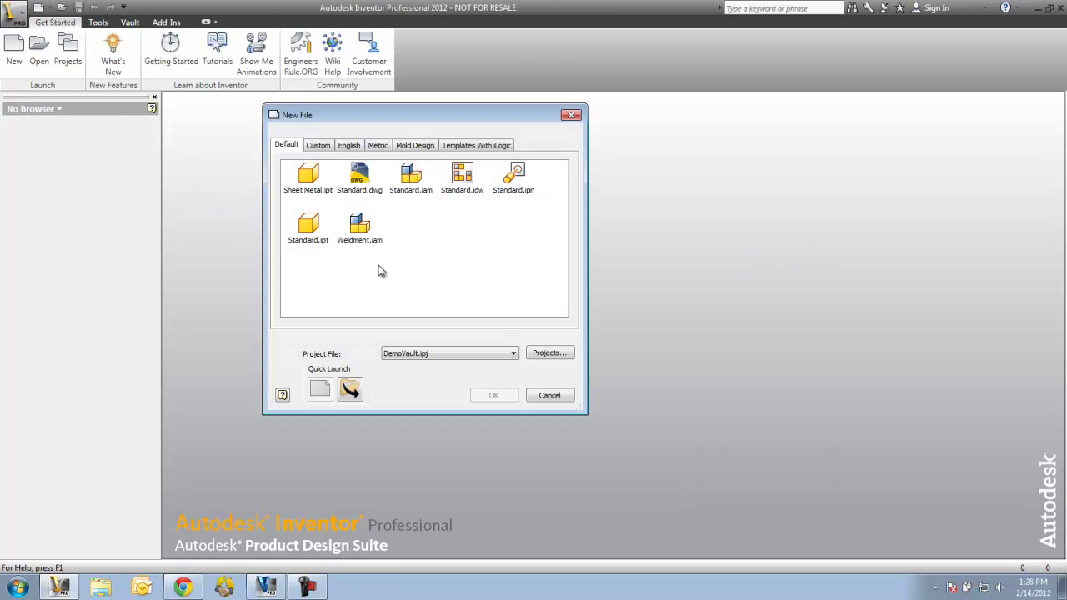
pyautogui.doubleClick(308, 224)
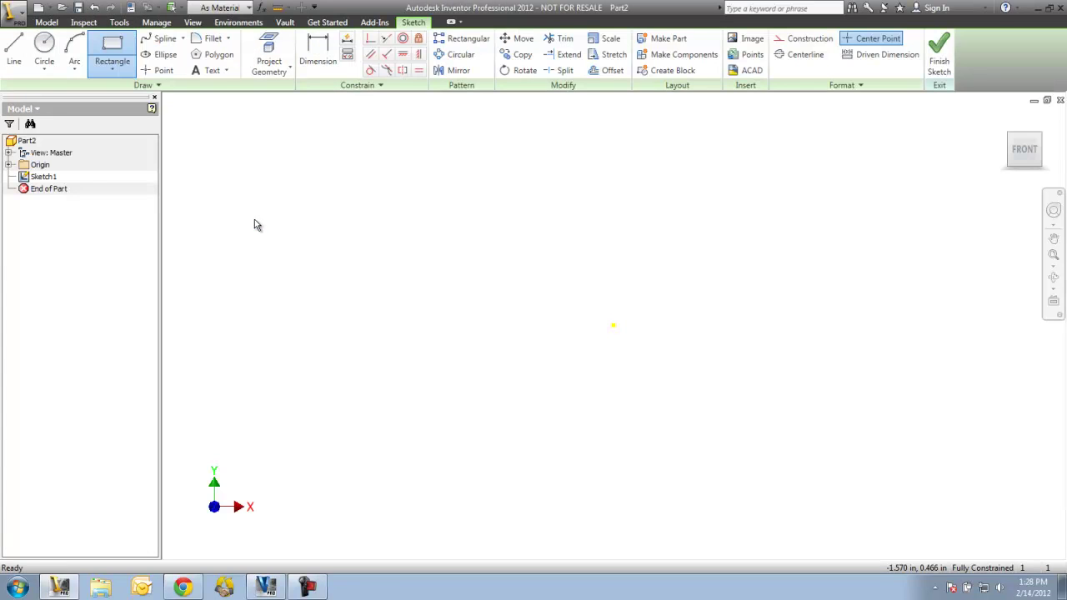
# Sketch a 1 inch diameter circle at the origin and extrude it into a cylinder.
pyautogui.click(44, 48)
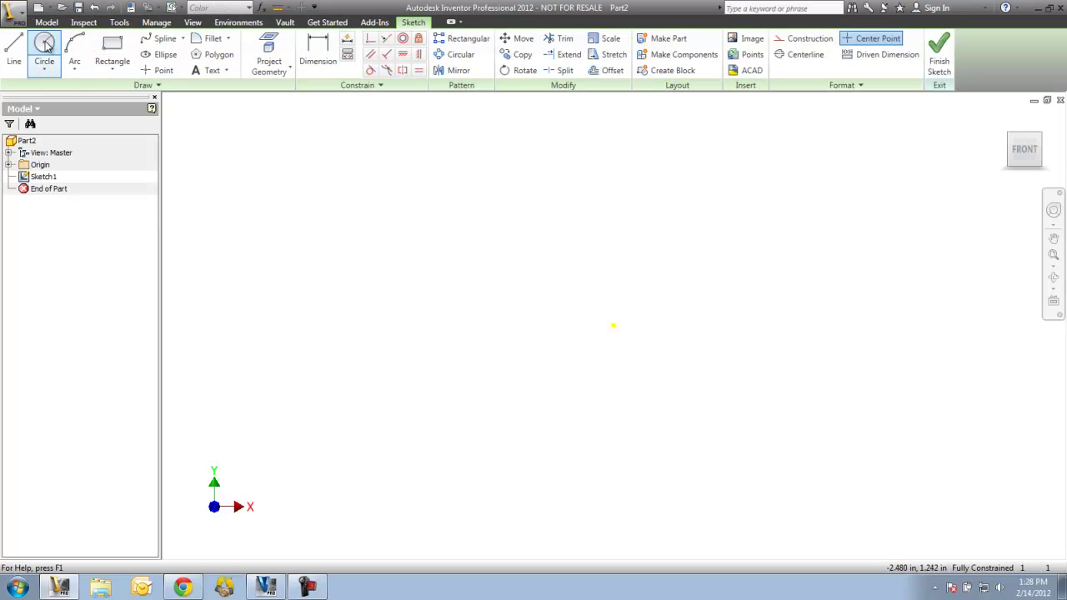
pyautogui.click(613, 325)
pyautogui.write('1')
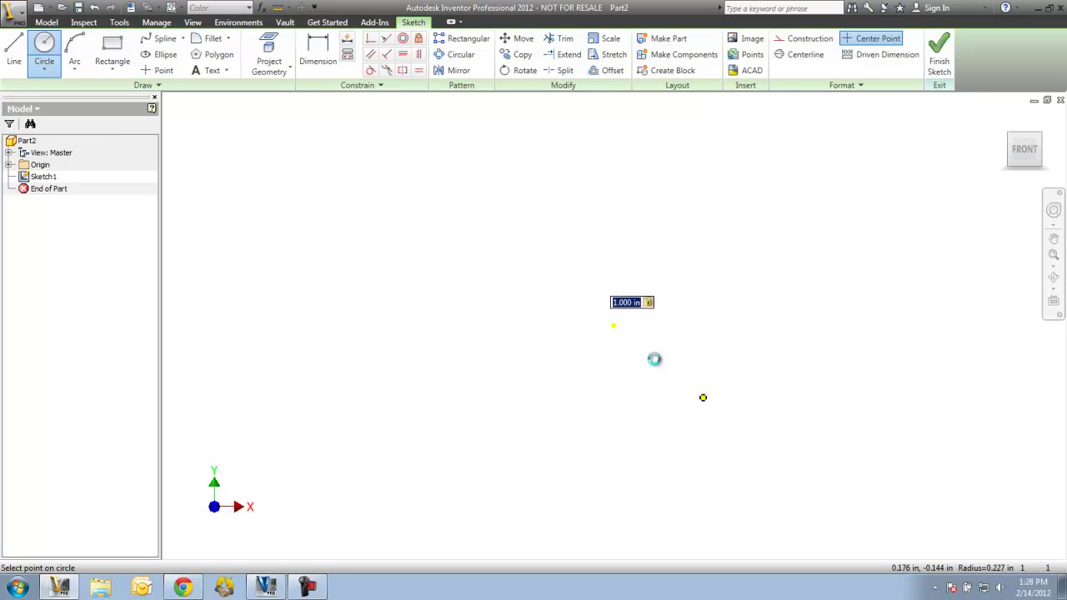
pyautogui.press('Return')
pyautogui.click(945, 64)
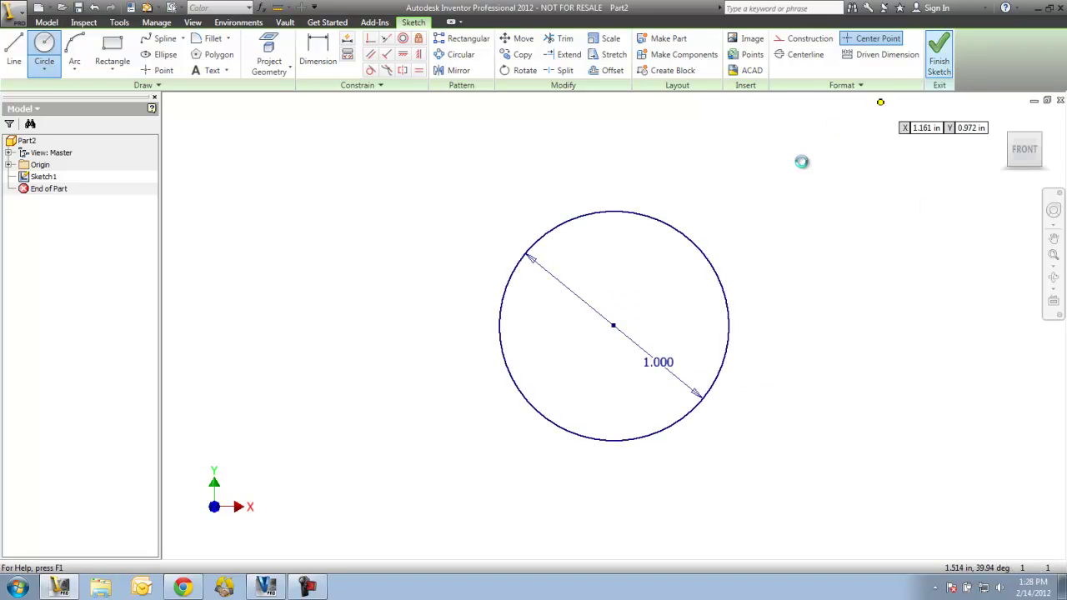
pyautogui.click(639, 202)
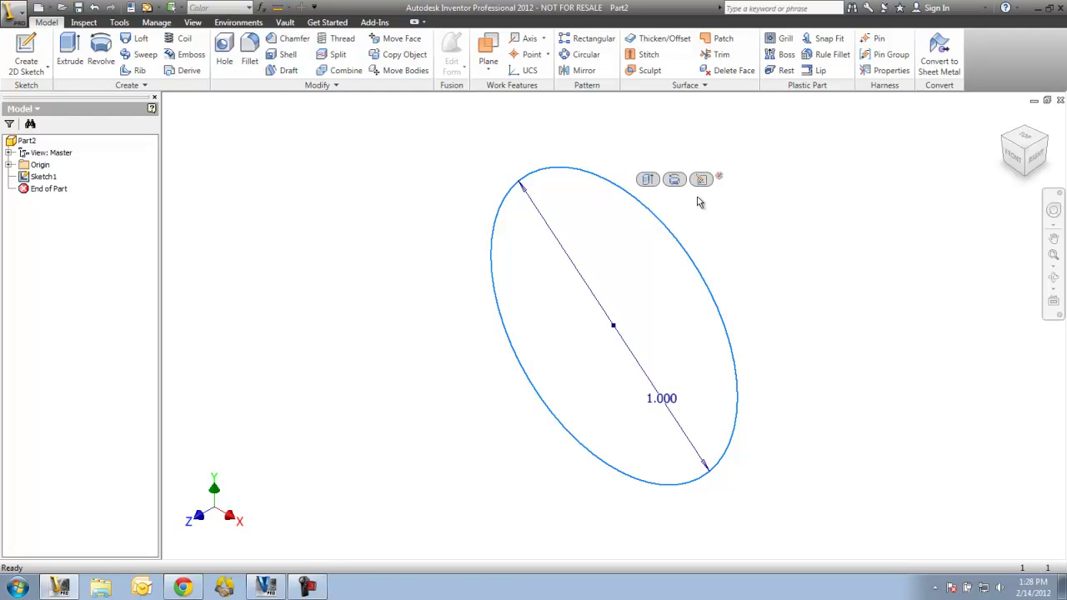
pyautogui.click(655, 180)
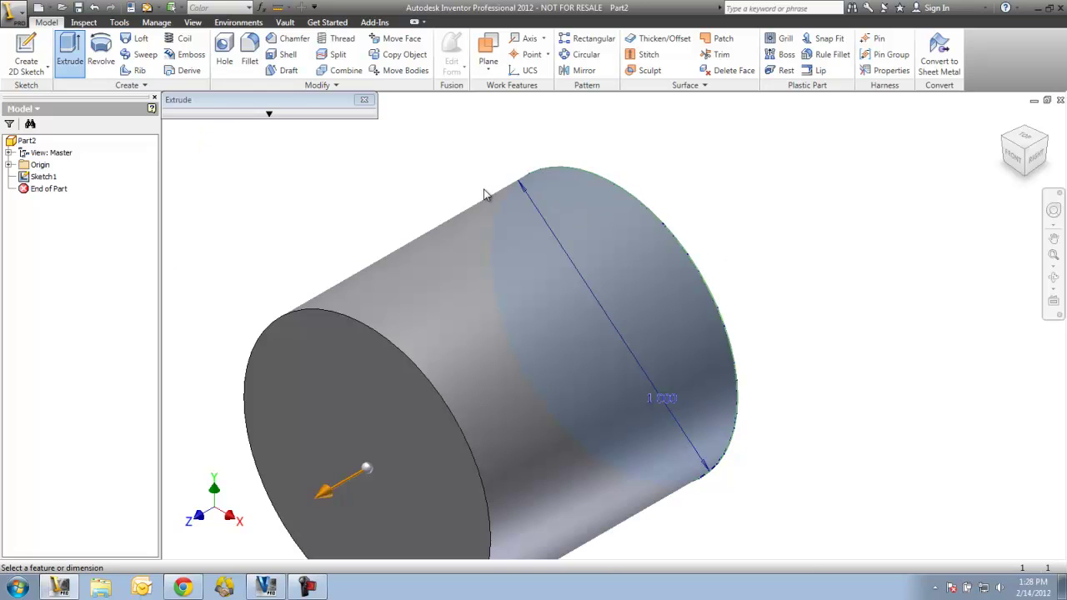
pyautogui.press('Return')
pyautogui.press('Home')
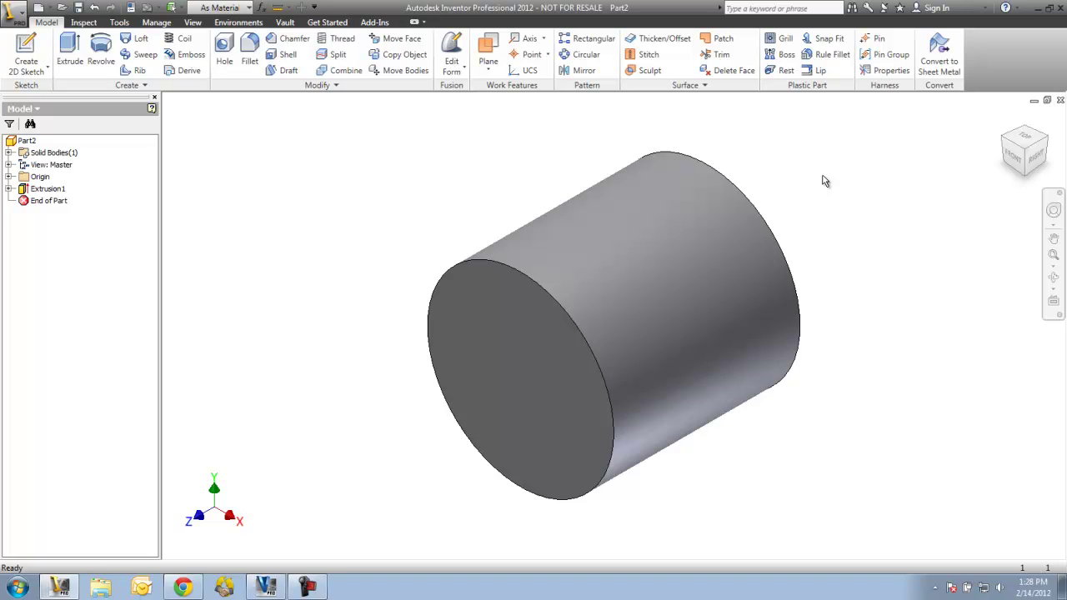
# Save the cylinder as MESA-00000.ipt using the MESA numbering scheme, in the AOTC_Designs folder.
pyautogui.click(78, 8)
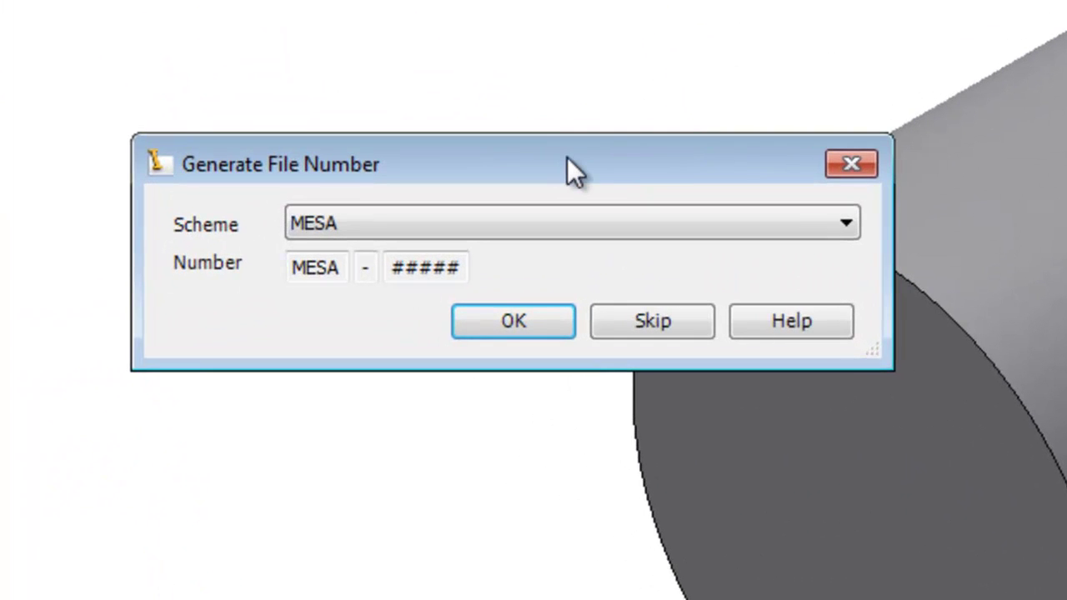
pyautogui.click(844, 172)
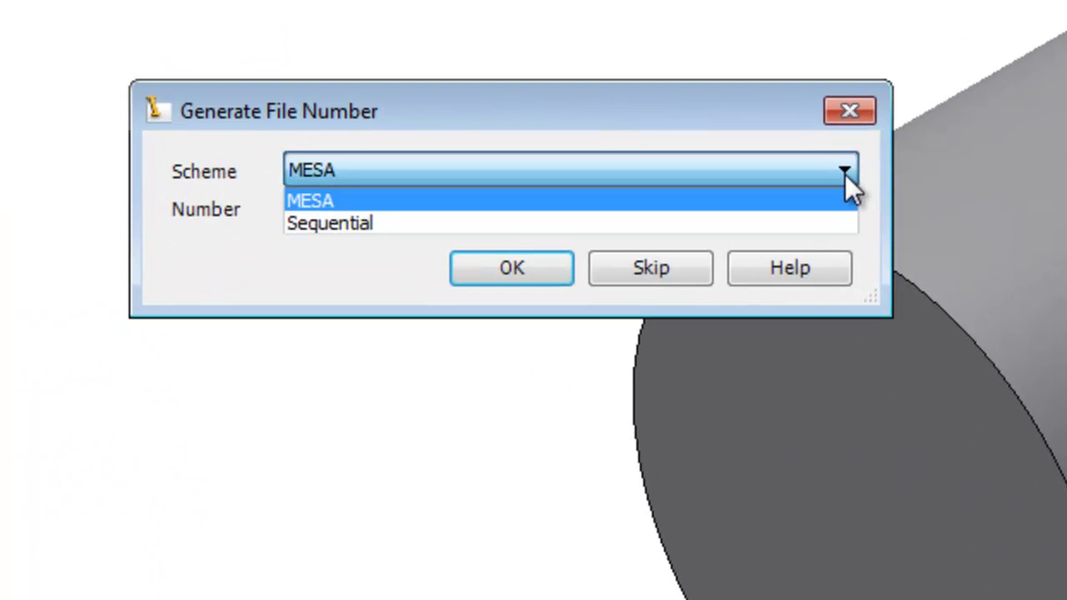
pyautogui.click(708, 203)
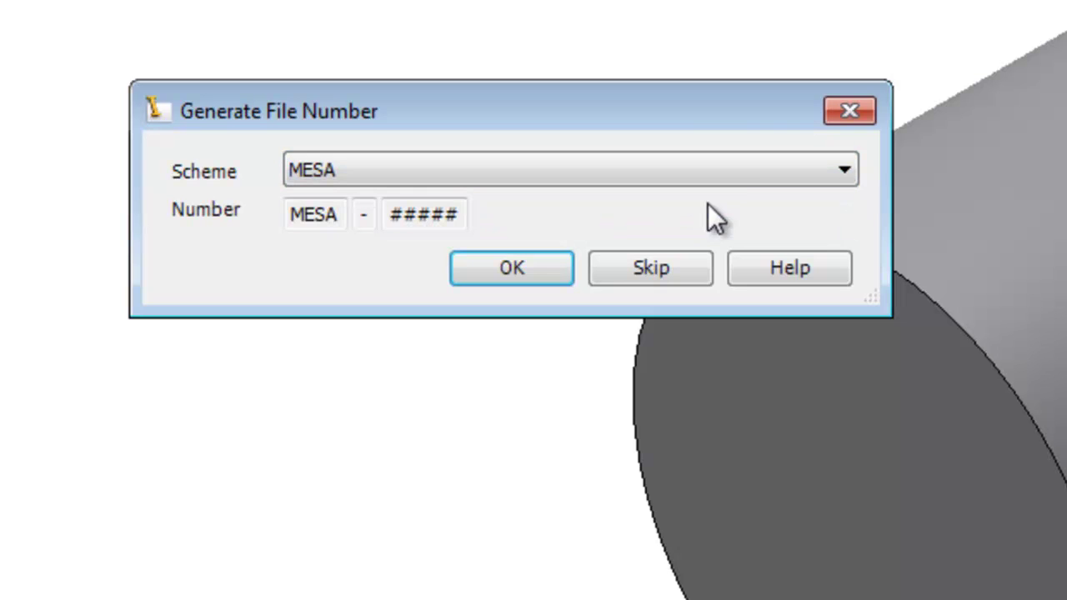
pyautogui.click(732, 172)
pyautogui.click(697, 200)
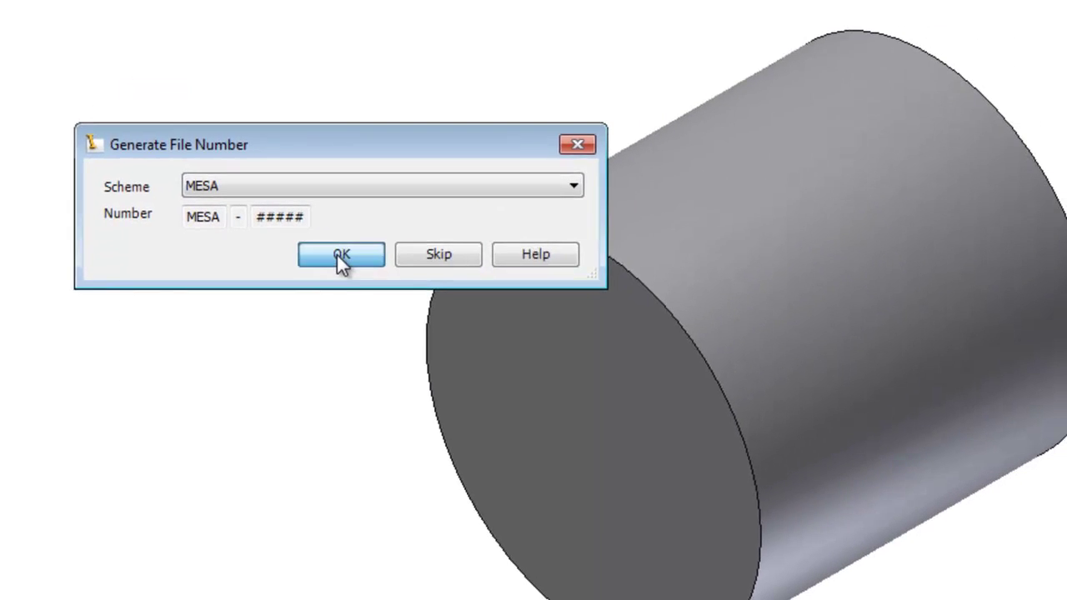
pyautogui.click(468, 265)
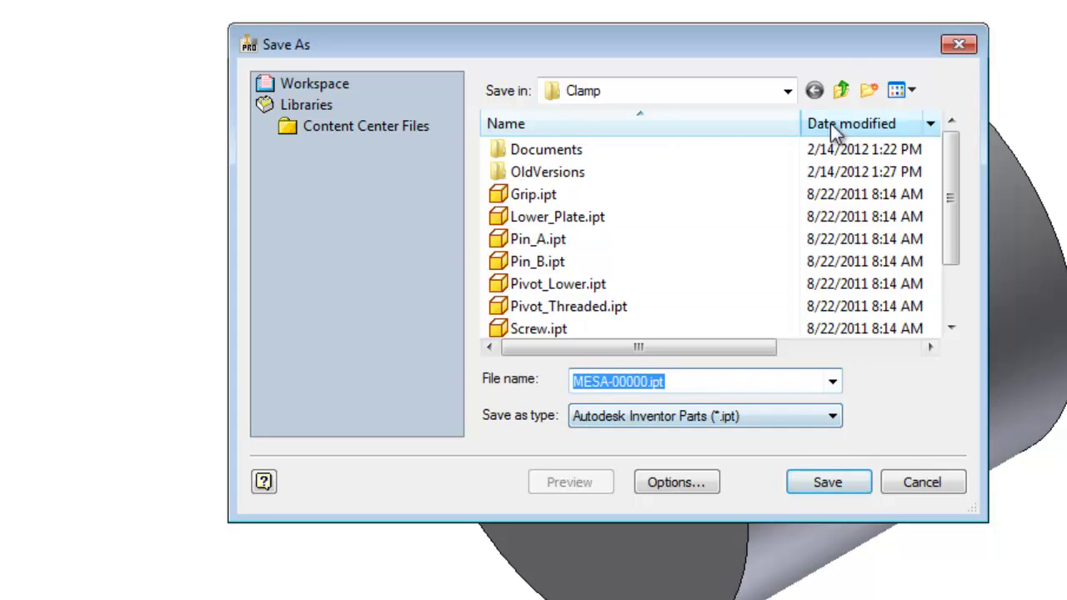
pyautogui.click(841, 90)
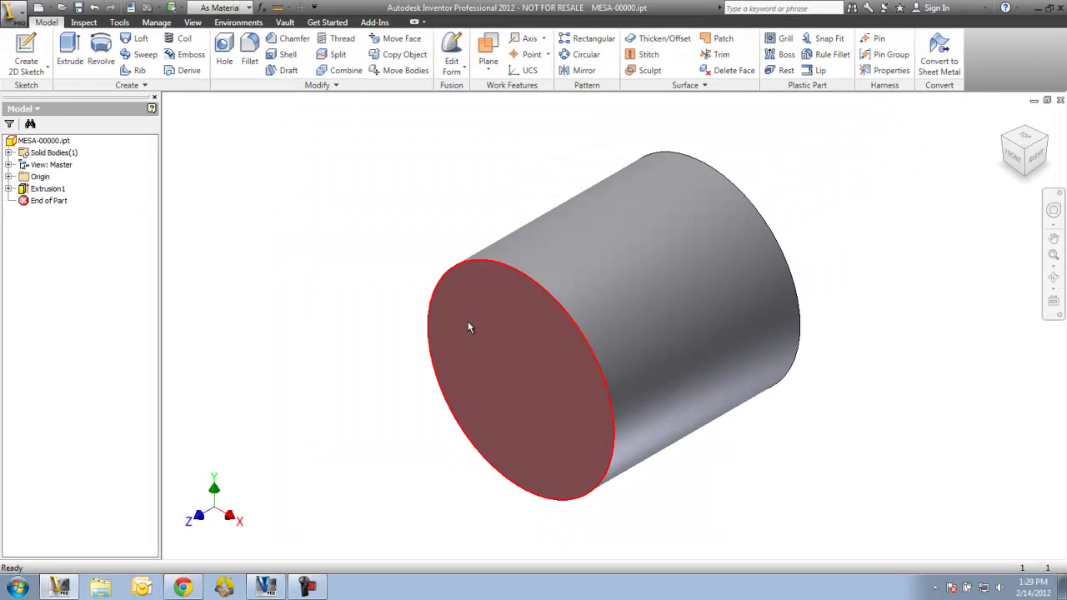
# Close MESA-00000.ipt and start a new part from the Standard.ipt template.
pyautogui.click(1061, 100)
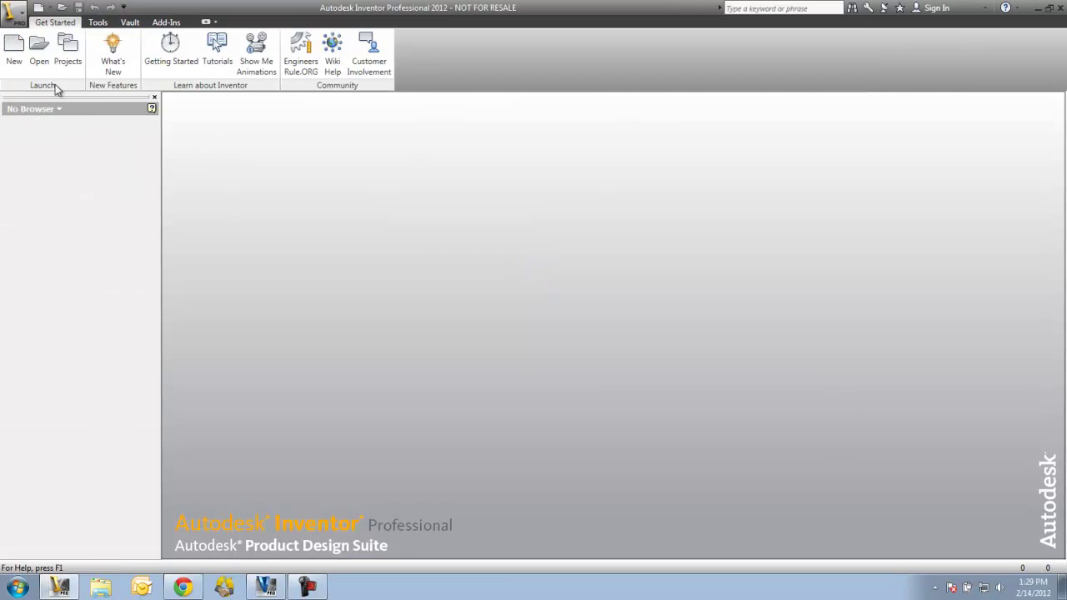
pyautogui.click(16, 52)
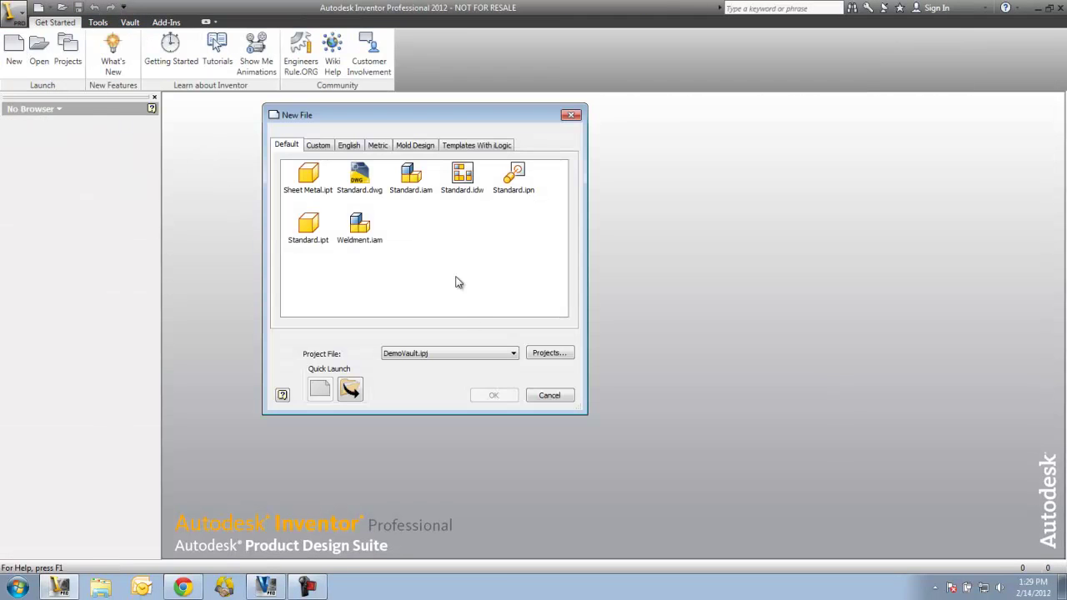
pyautogui.doubleClick(308, 227)
# Sketch a 1 x 1 inch square from the origin and finish the sketch.
pyautogui.press('r')
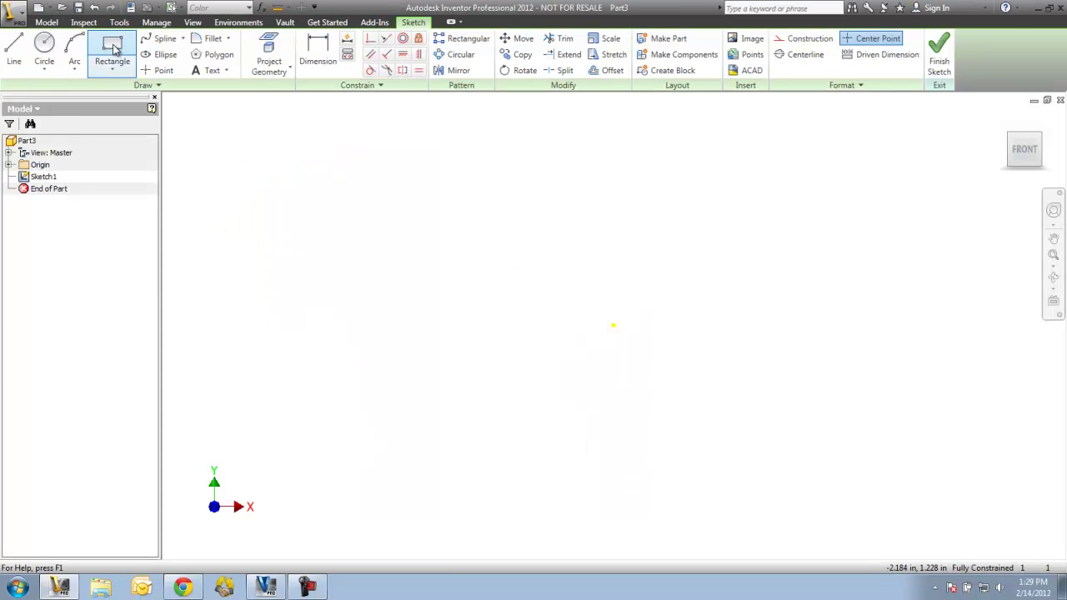
pyautogui.click(613, 325)
pyautogui.write('1')
pyautogui.press('Tab')
pyautogui.write('1')
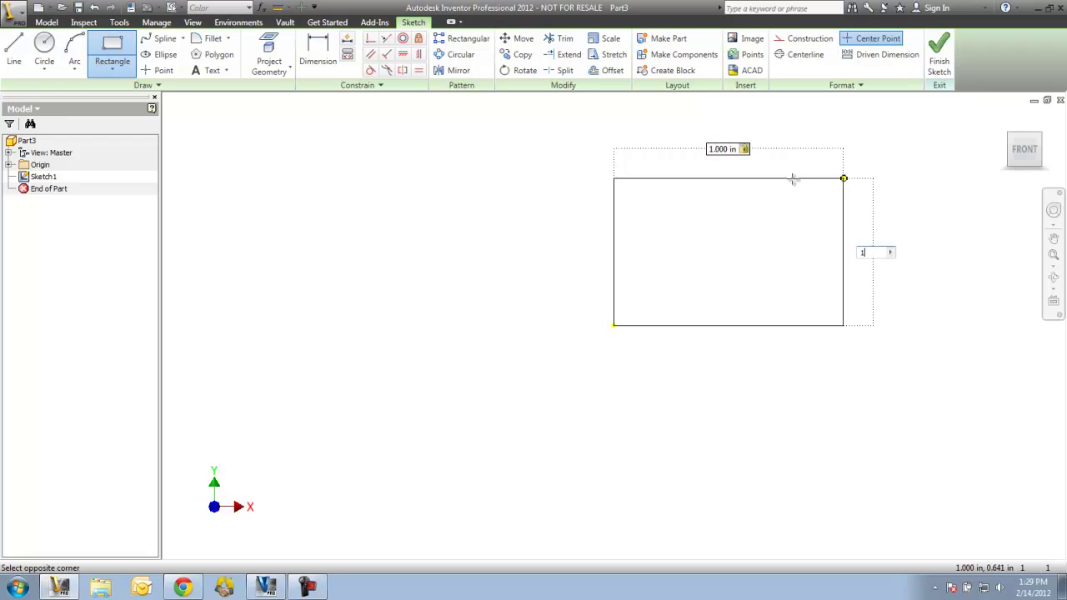
pyautogui.press('Return')
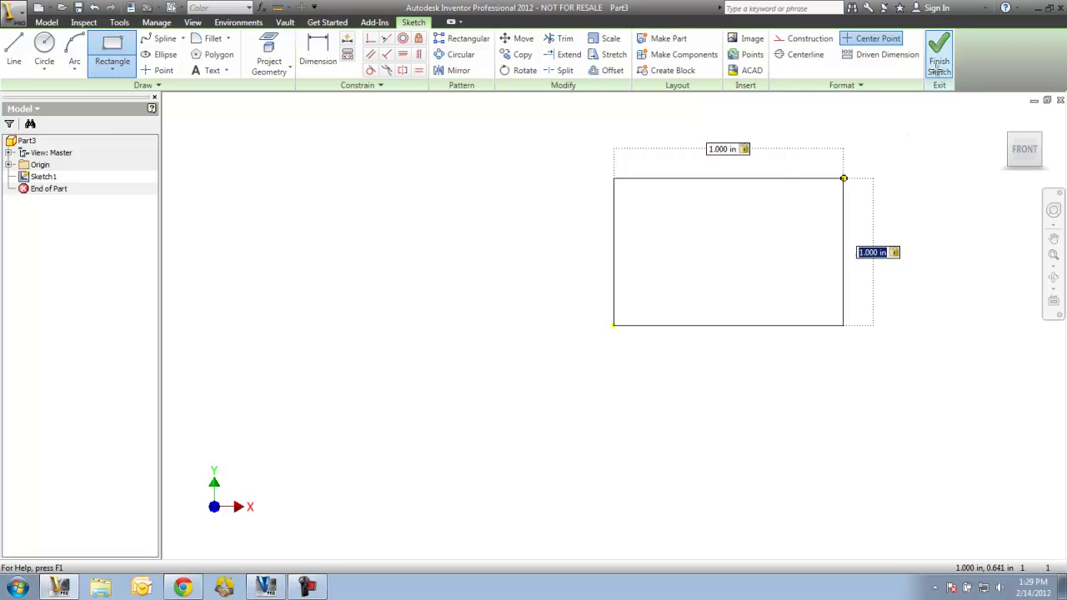
pyautogui.click(938, 73)
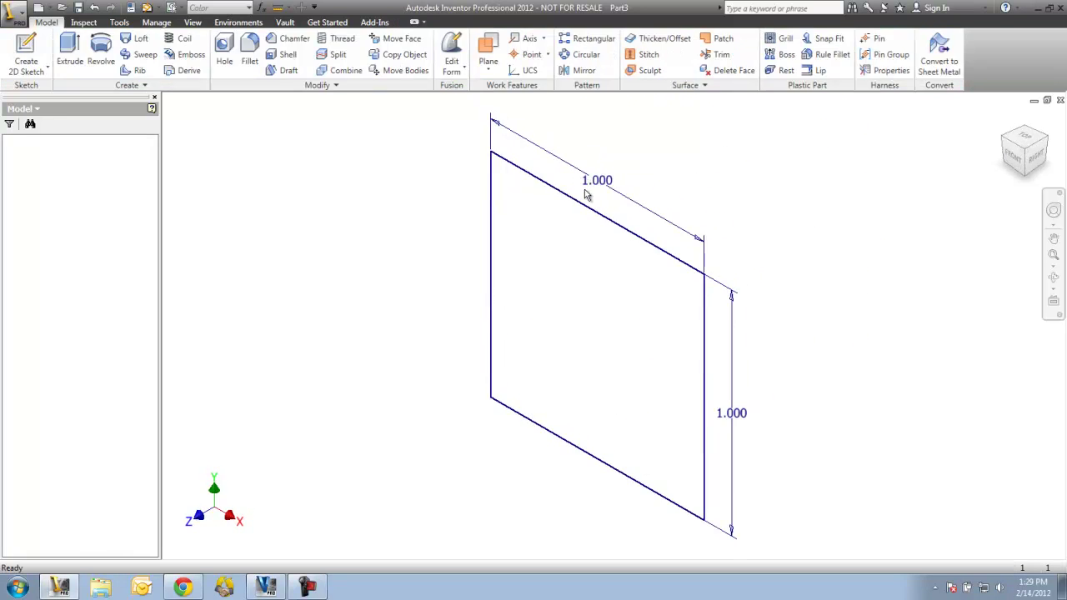
# Extrude the square 0.25 inch into a thin slab.
pyautogui.press('e')
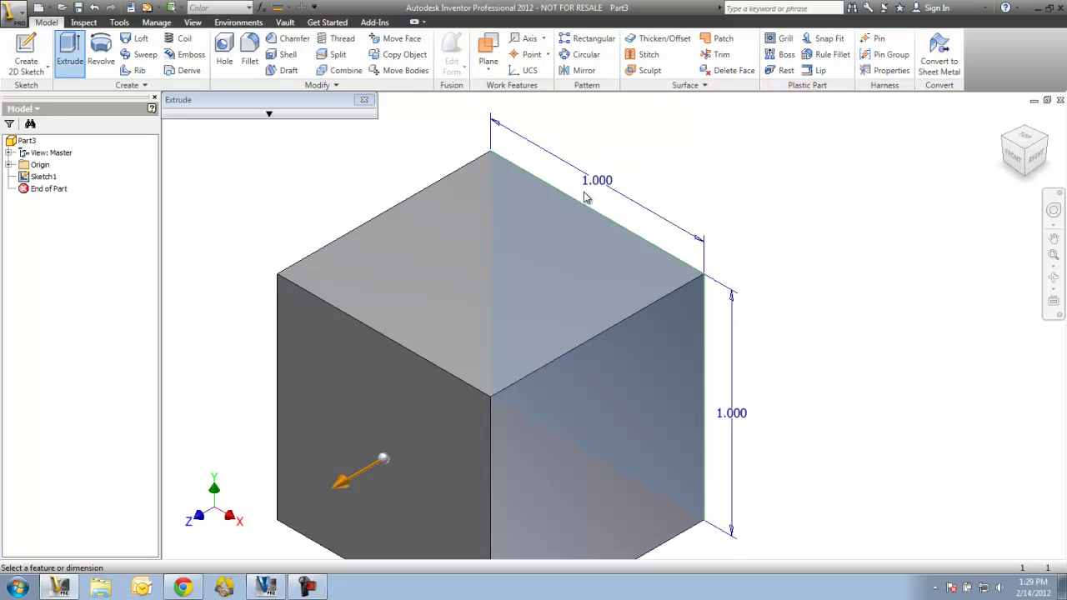
pyautogui.write('.25')
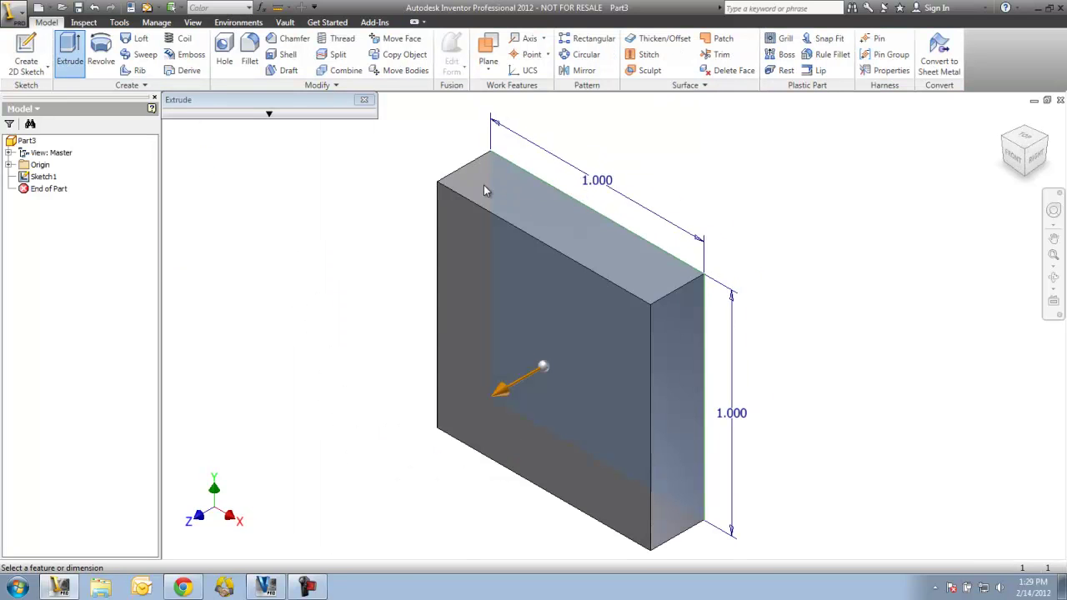
pyautogui.press('Return')
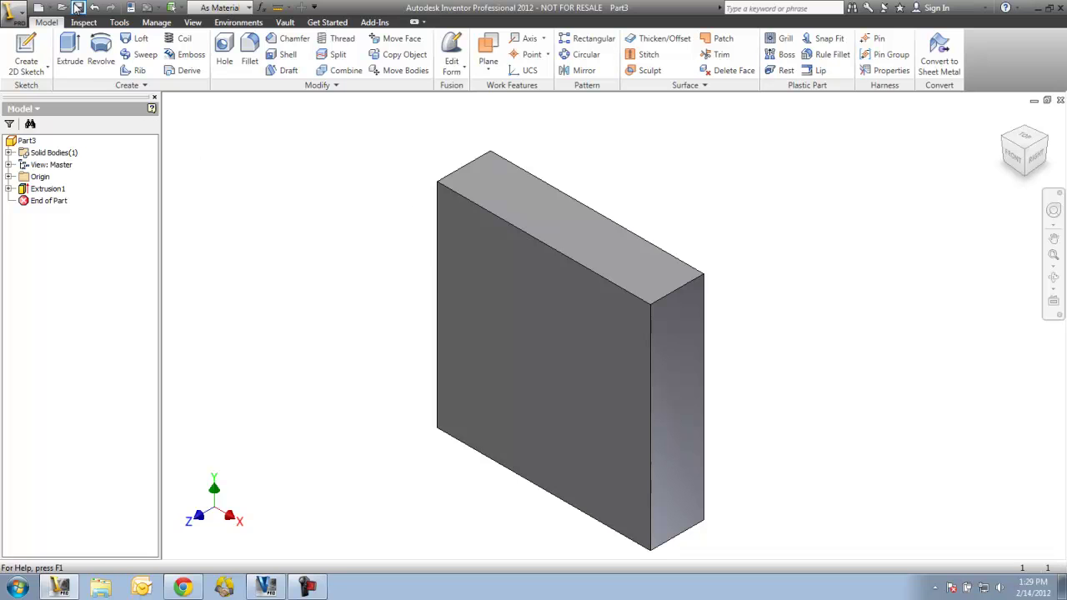
# Skip numbering and cancel the first save, then save again accepting generated name MESA-00001.ipt.
pyautogui.click(78, 7)
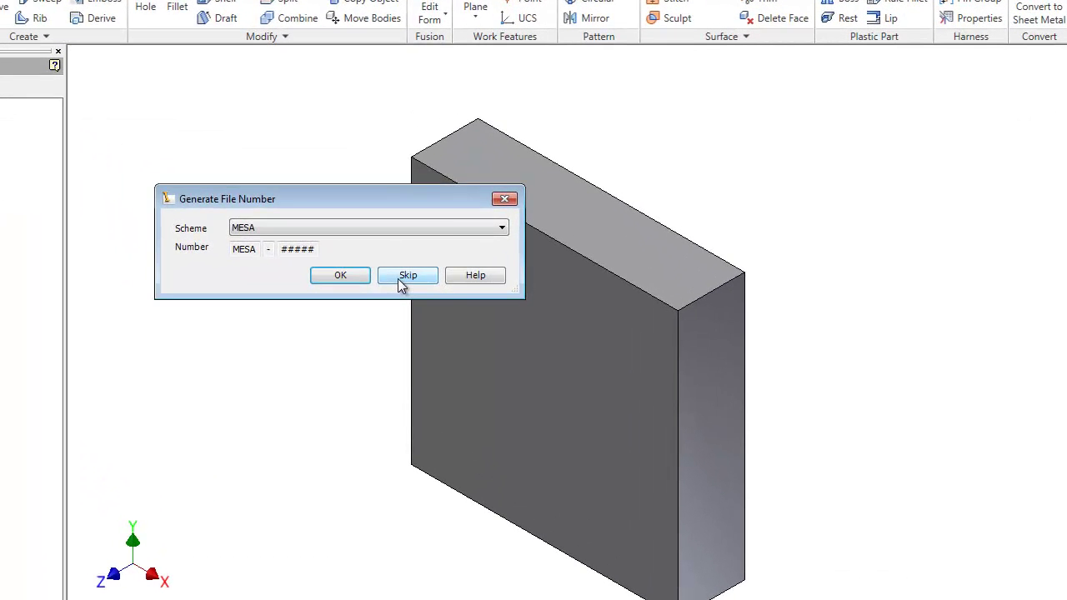
pyautogui.click(409, 281)
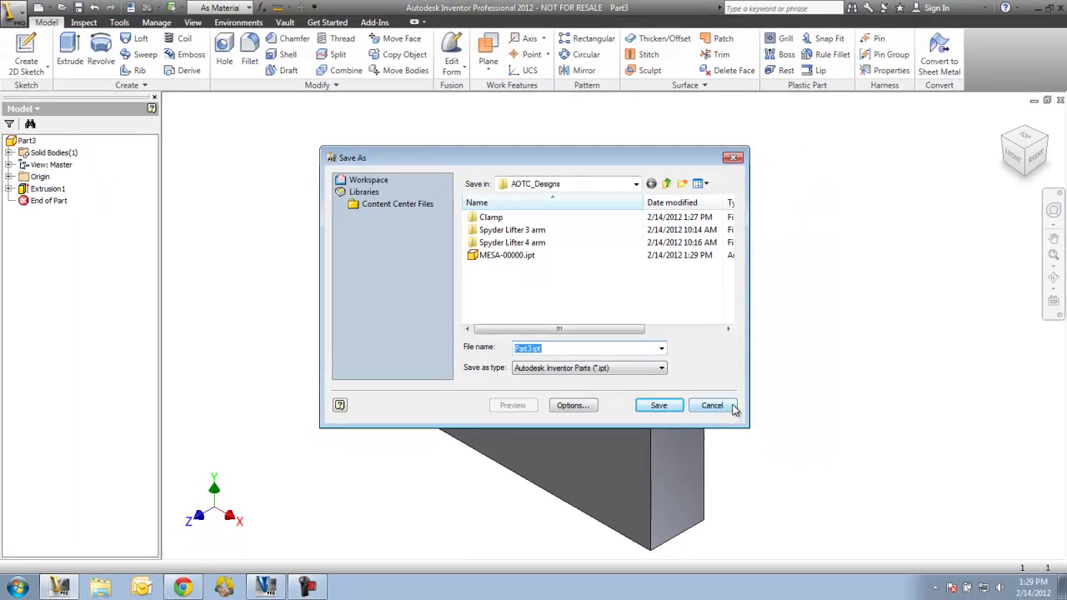
pyautogui.click(689, 437)
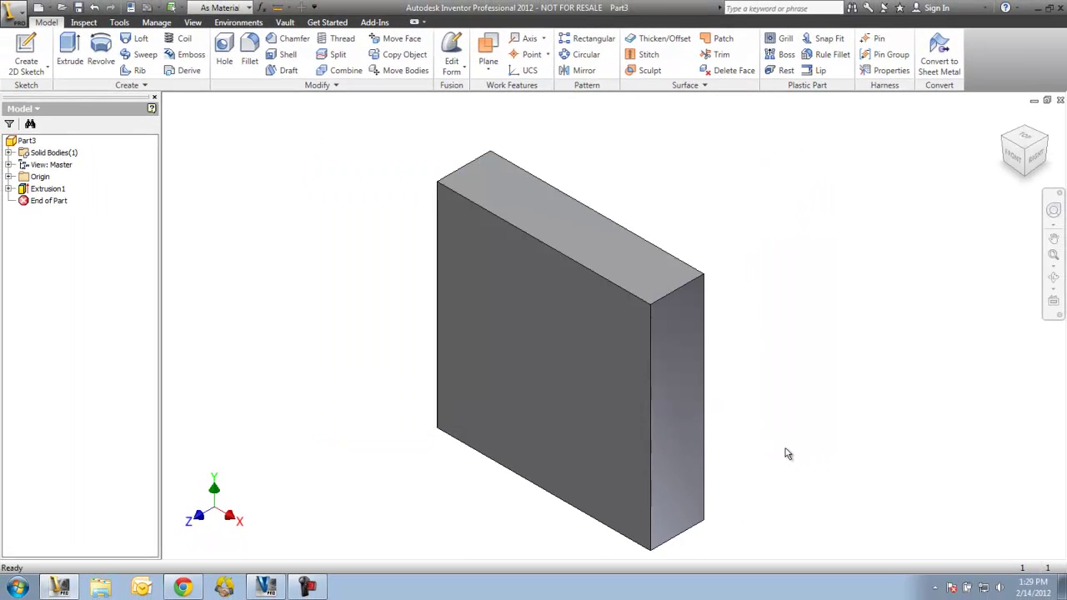
pyautogui.click(79, 8)
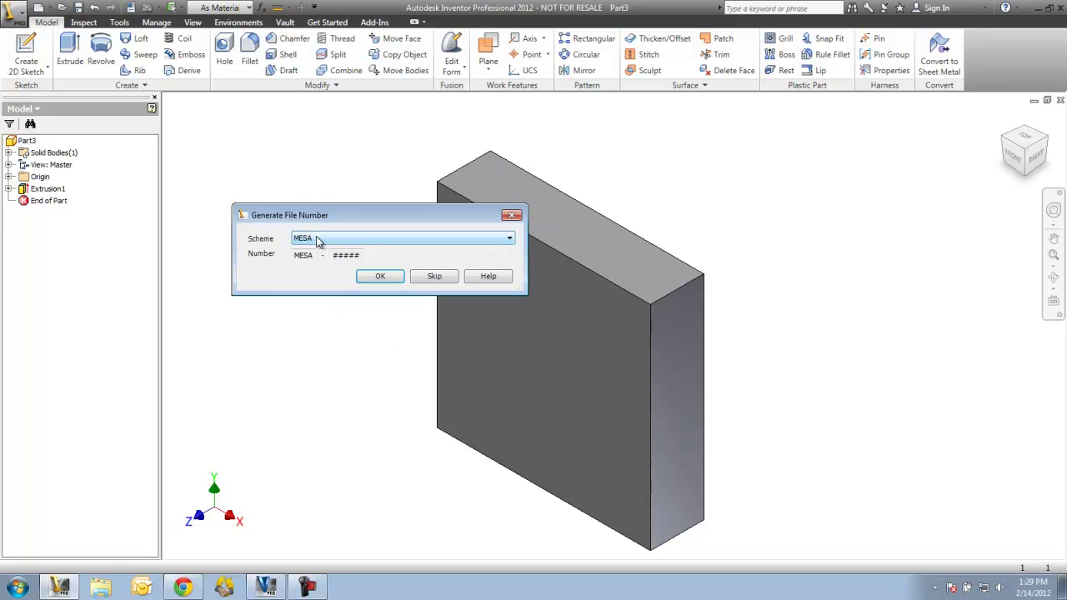
pyautogui.click(377, 277)
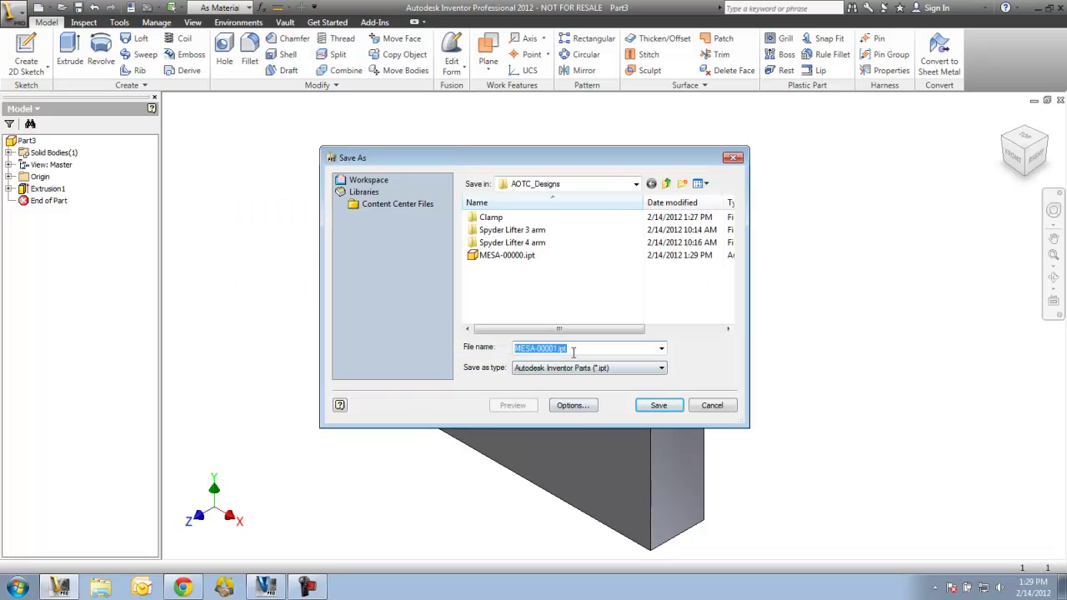